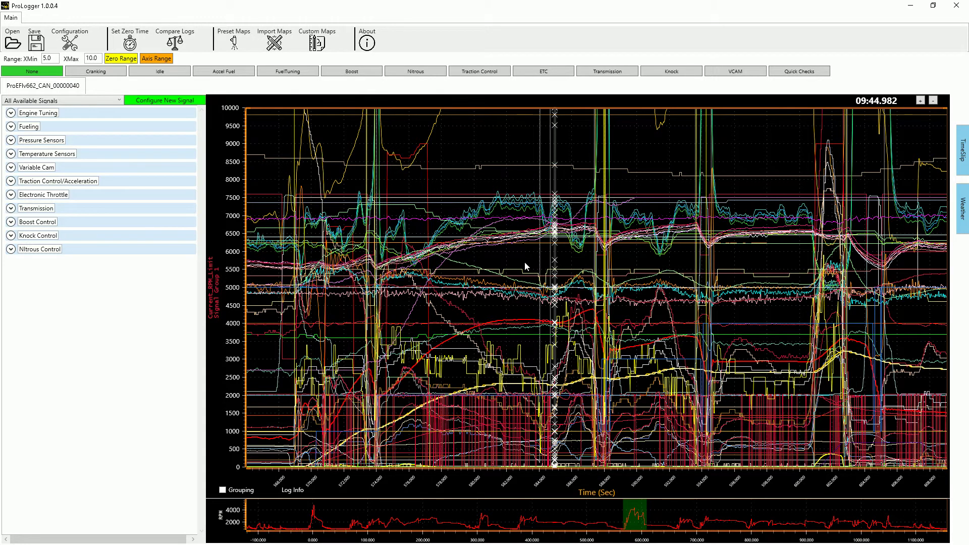
Place the chart cursor at about 9:41 and 9:39 in the log, viewing the signal list's filter options in between.
left_click(493, 143)
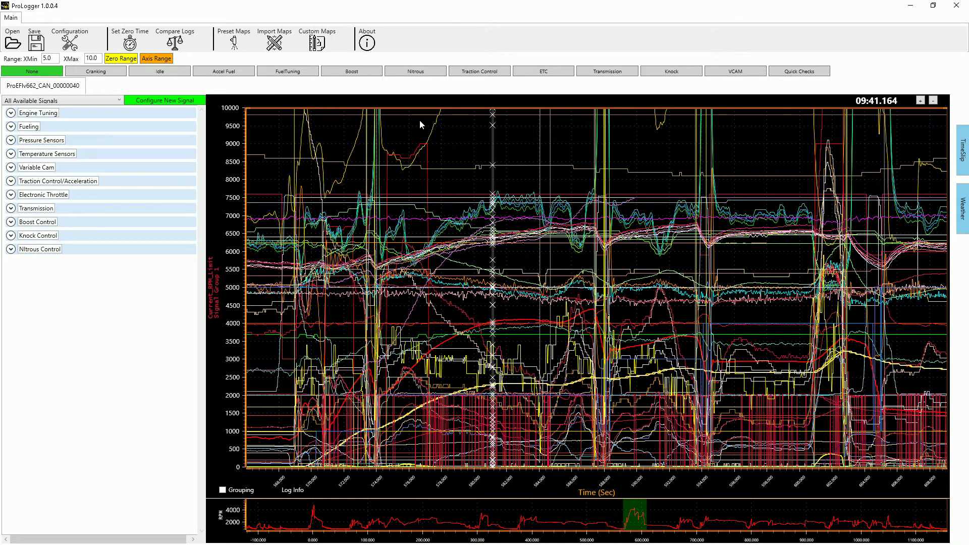
left_click(114, 101)
mouse_move(117, 119)
left_mouse_down()
mouse_move(119, 260)
mouse_move(129, 111)
left_mouse_up()
left_click(280, 136)
left_click(462, 149)
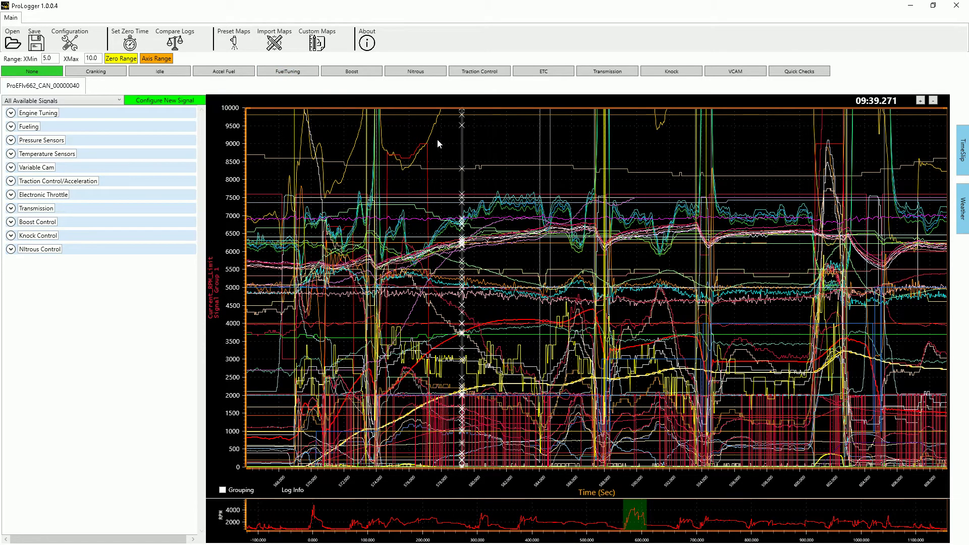
Expand the Engine Tuning signals, open the MAP signal's configuration and browse the signals in Signal Group 1.
left_click(11, 113)
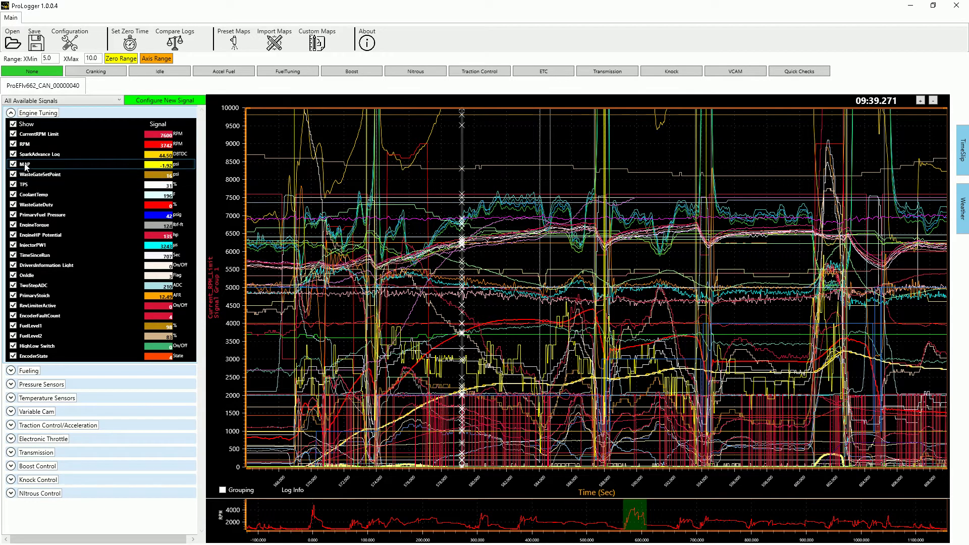
double_click(25, 166)
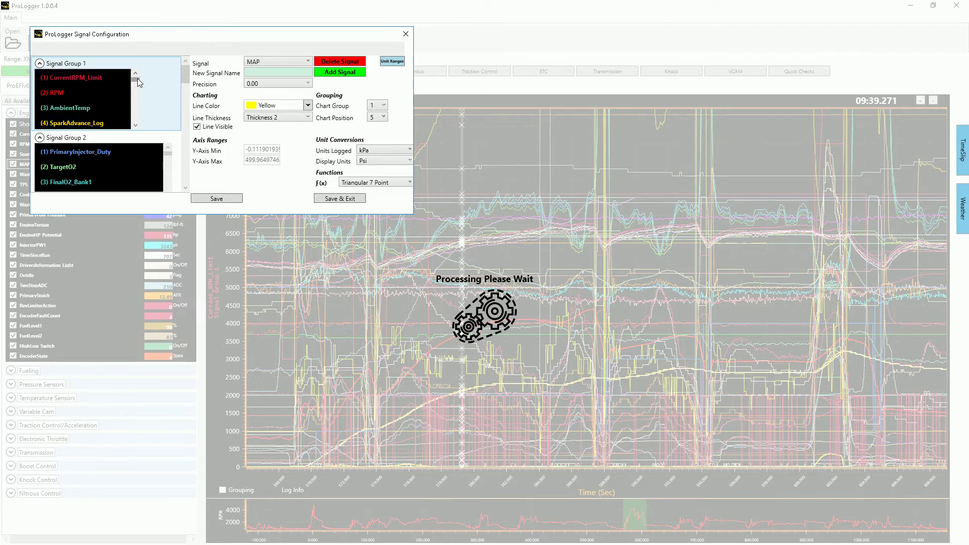
scroll(74, 87, "down", 1)
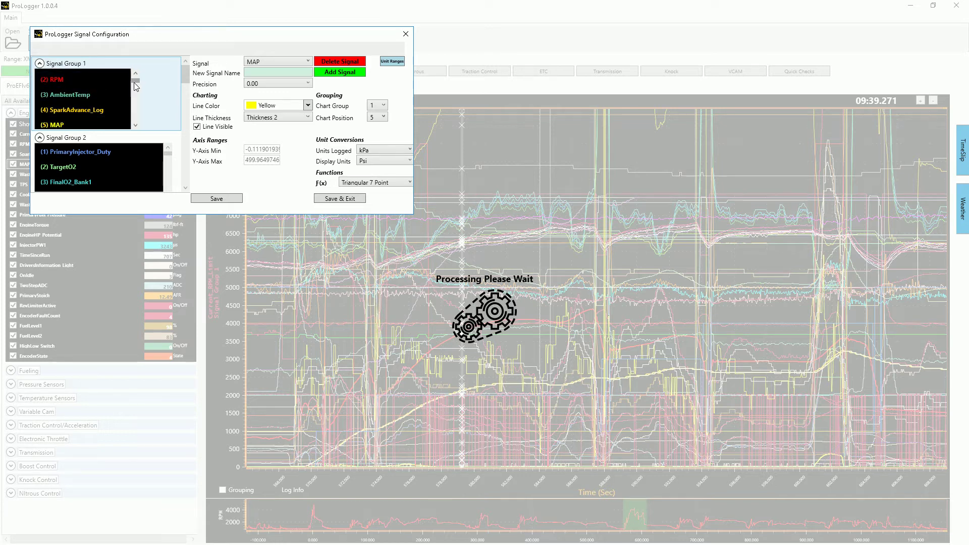
scroll(134, 80, "down", 7)
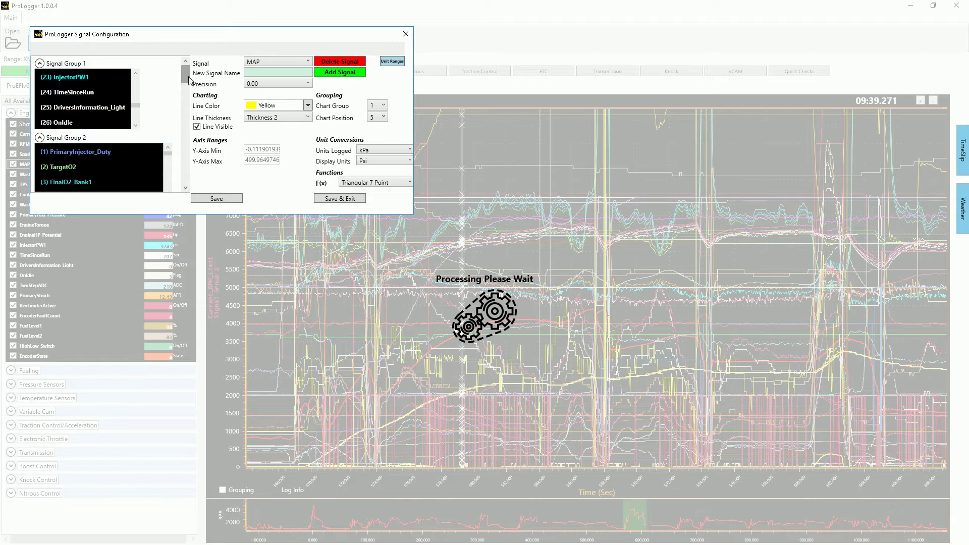
scroll(188, 87, "down", 4)
mouse_move(188, 87)
left_mouse_down()
mouse_move(183, 159)
mouse_move(182, 76)
left_mouse_up()
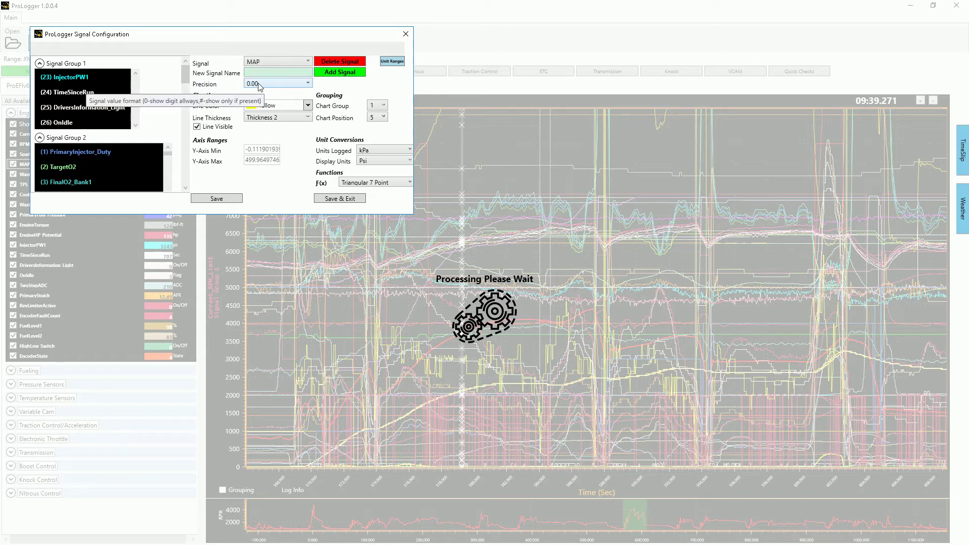
View the line colours offered for the MAP signal and close its configuration without changing anything.
left_click(308, 105)
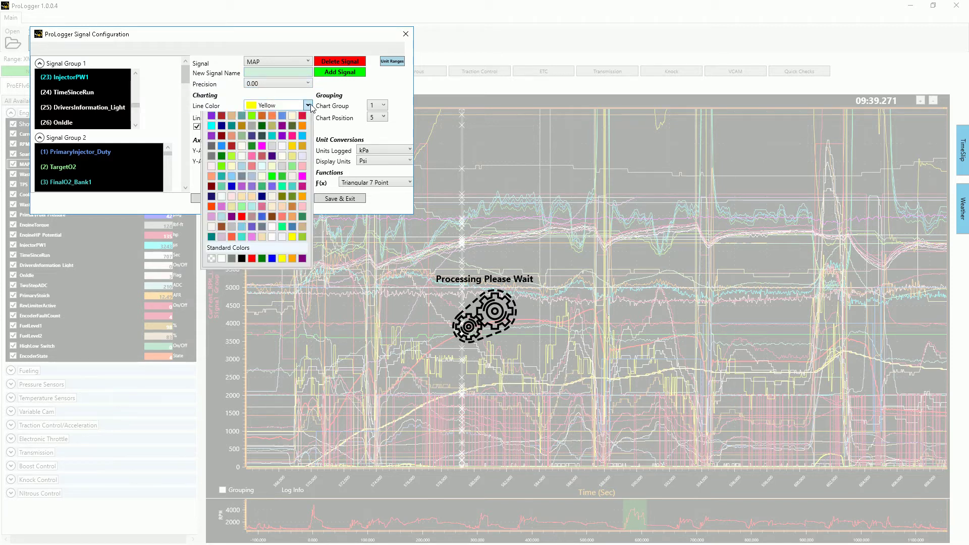
left_click(308, 105)
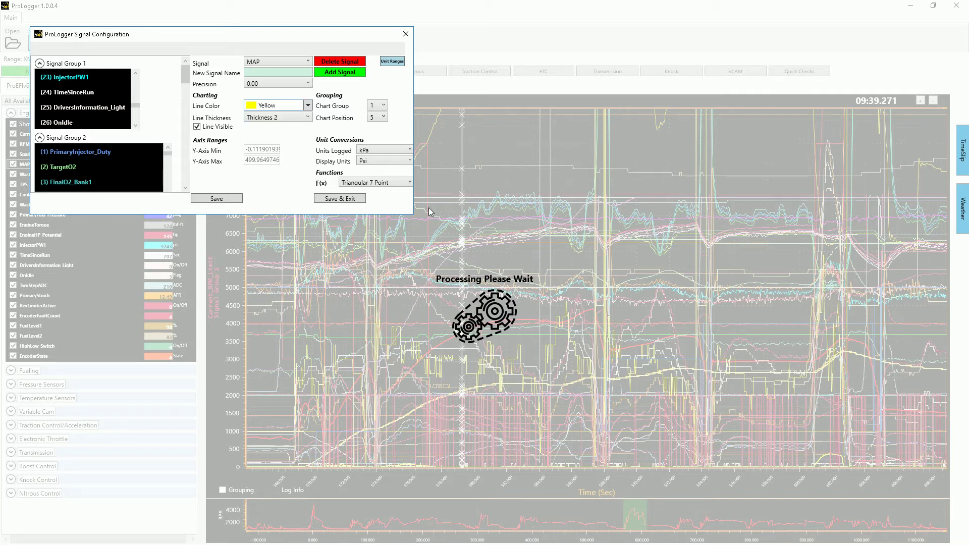
left_click(406, 35)
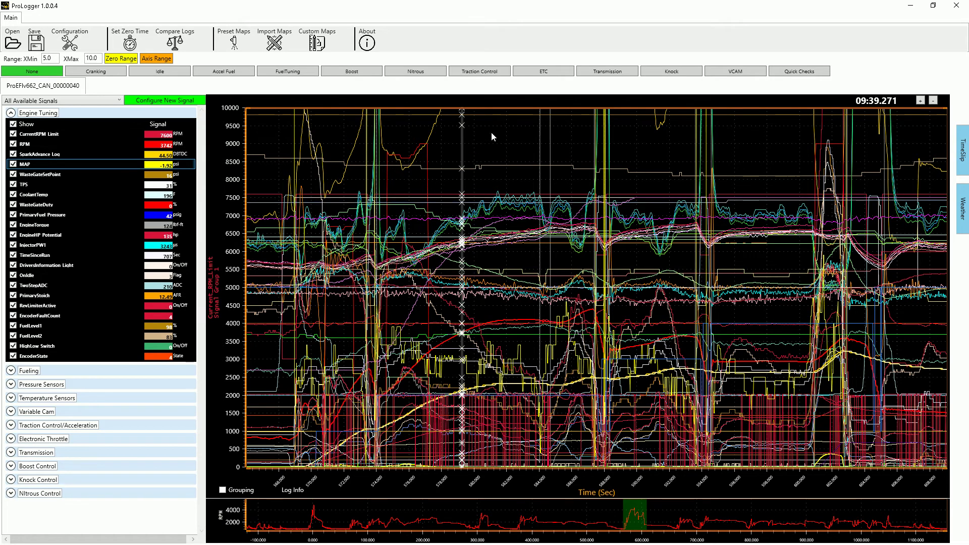
Switch the log to the FuelTuning signal set and place the chart cursor at about 9:44.7.
left_click_drag(495, 132, 531, 133)
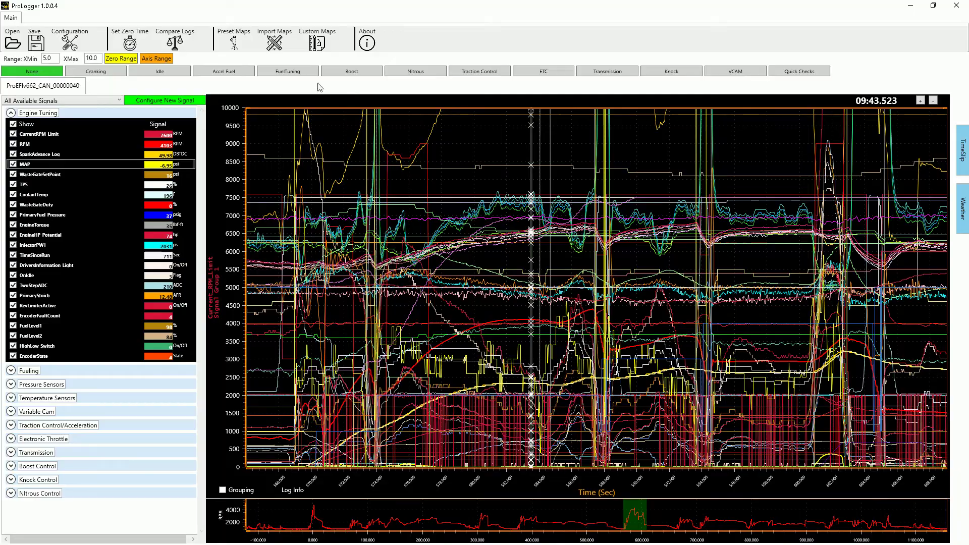
left_click(298, 74)
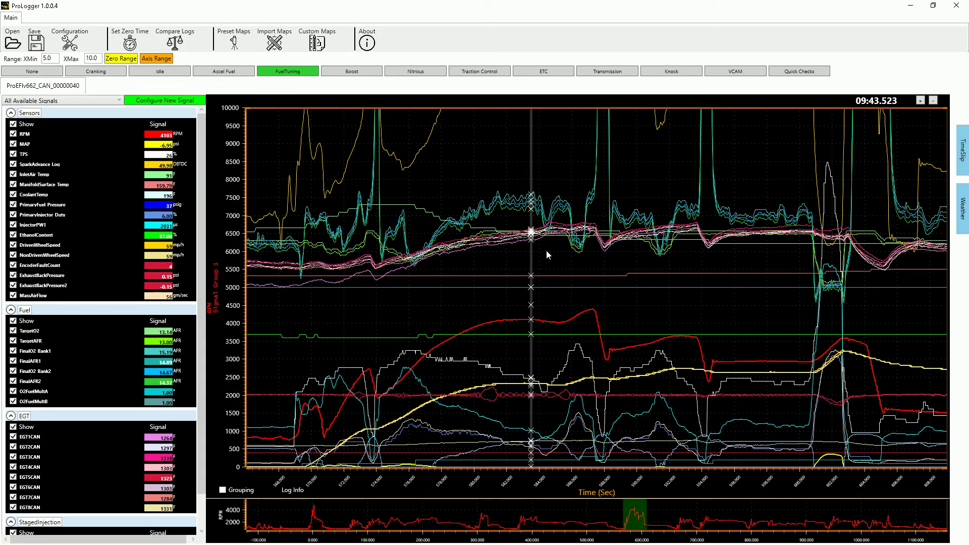
mouse_move(546, 249)
left_mouse_down()
mouse_move(559, 252)
mouse_move(551, 252)
left_mouse_up()
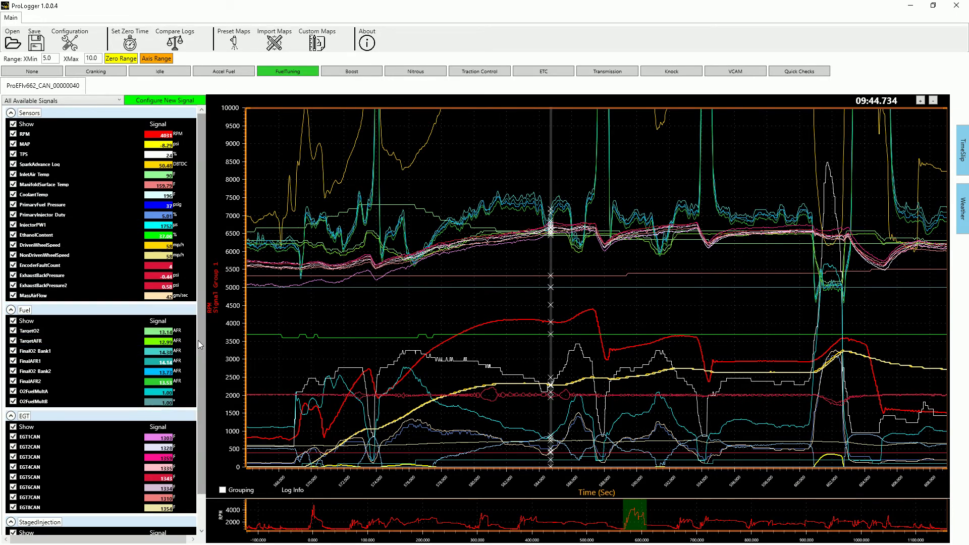
Hide all EGT and StagedInjection signals from the chart.
scroll(198, 340, "down", 2)
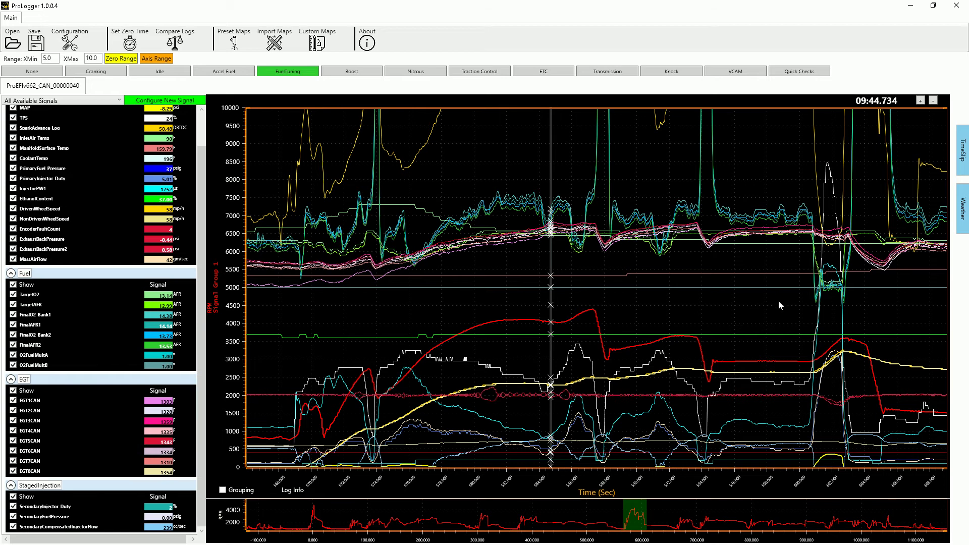
left_click(13, 391)
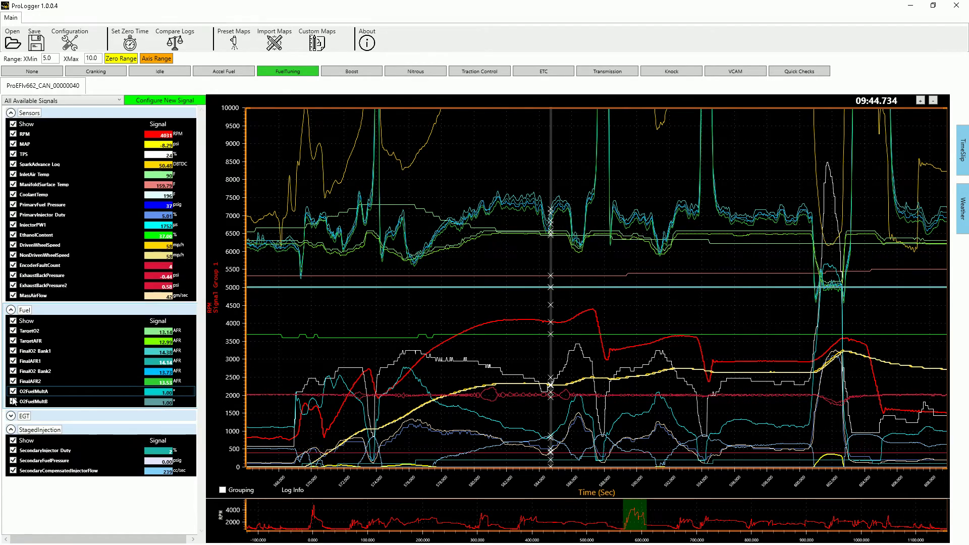
left_click(14, 441)
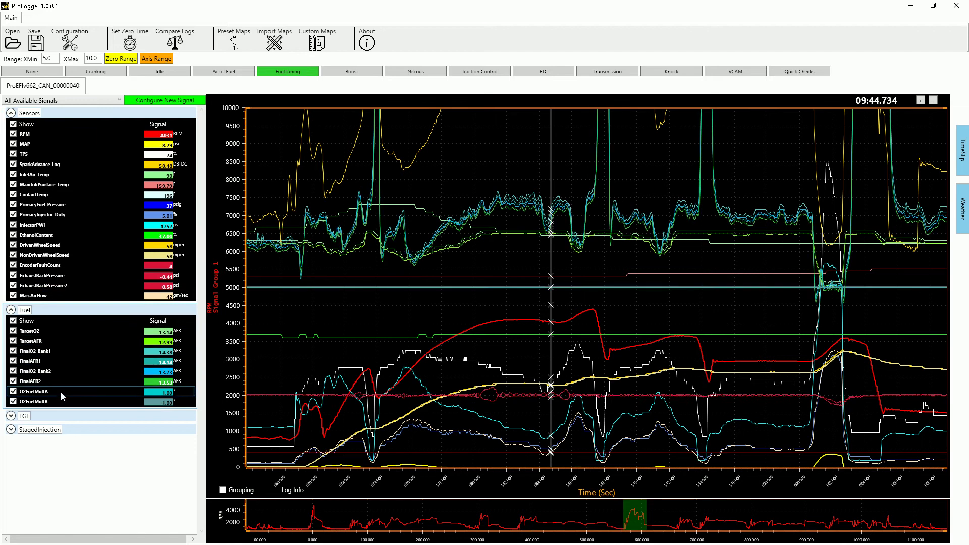
Turn on grouping to split the chart by signal group and inspect the traces at about 9:42 and 9:45.
left_click(222, 490)
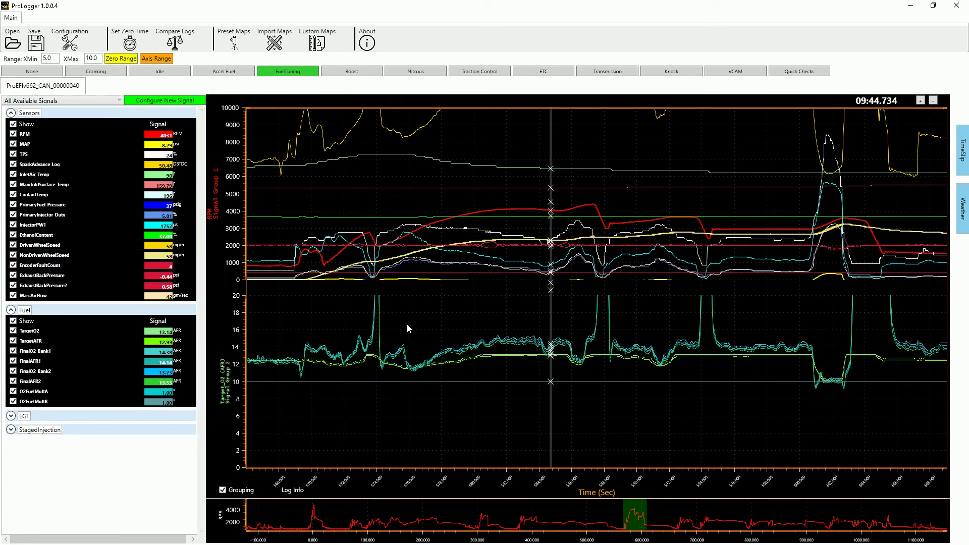
mouse_move(517, 368)
left_mouse_down()
mouse_move(549, 371)
mouse_move(502, 371)
mouse_move(509, 373)
left_mouse_up()
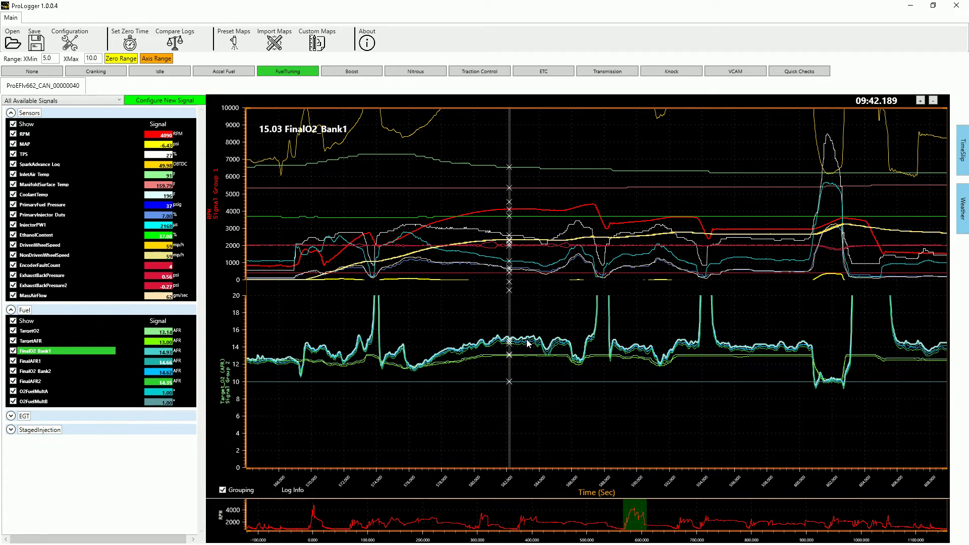
left_click(561, 144)
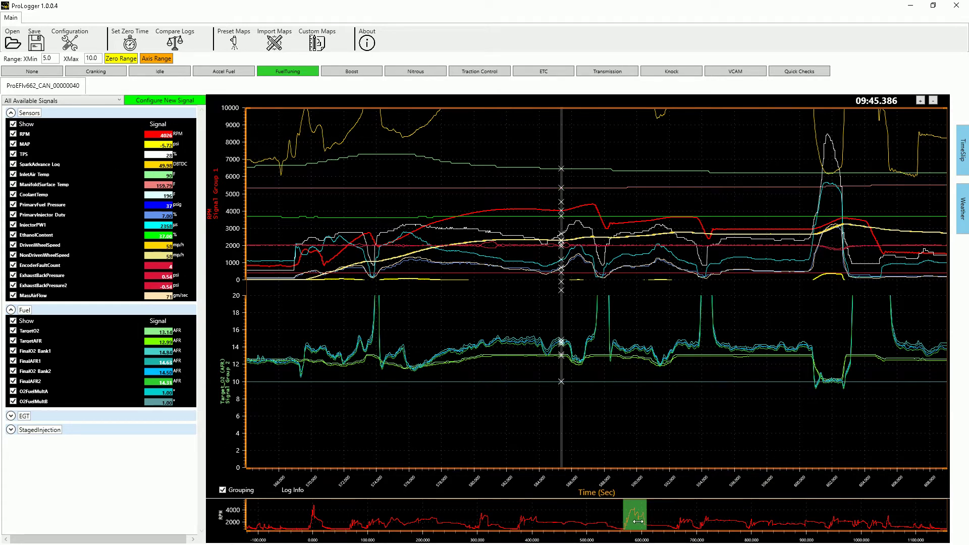
Turn off grouping and zoom the ungrouped chart in on the log section around 6:23.
mouse_move(637, 522)
left_mouse_down()
mouse_move(517, 515)
mouse_move(559, 488)
mouse_move(760, 500)
mouse_move(555, 480)
mouse_move(371, 481)
mouse_move(414, 481)
left_mouse_up()
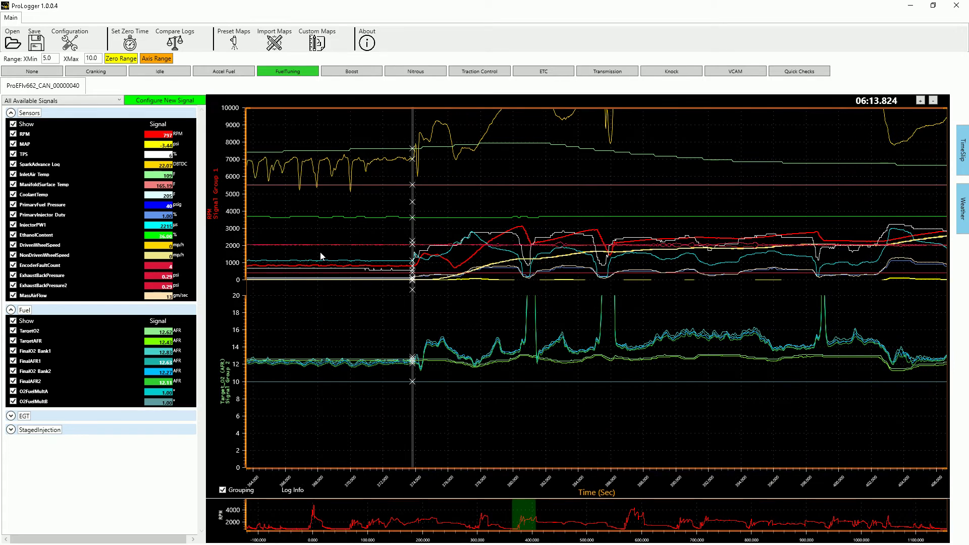
left_click(222, 490)
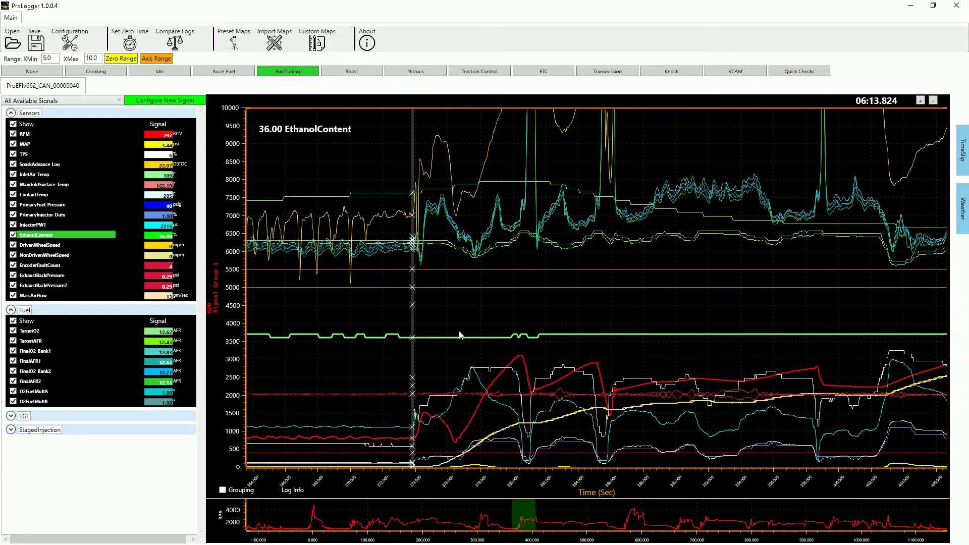
left_click(571, 295)
scroll(572, 303, "up", 4)
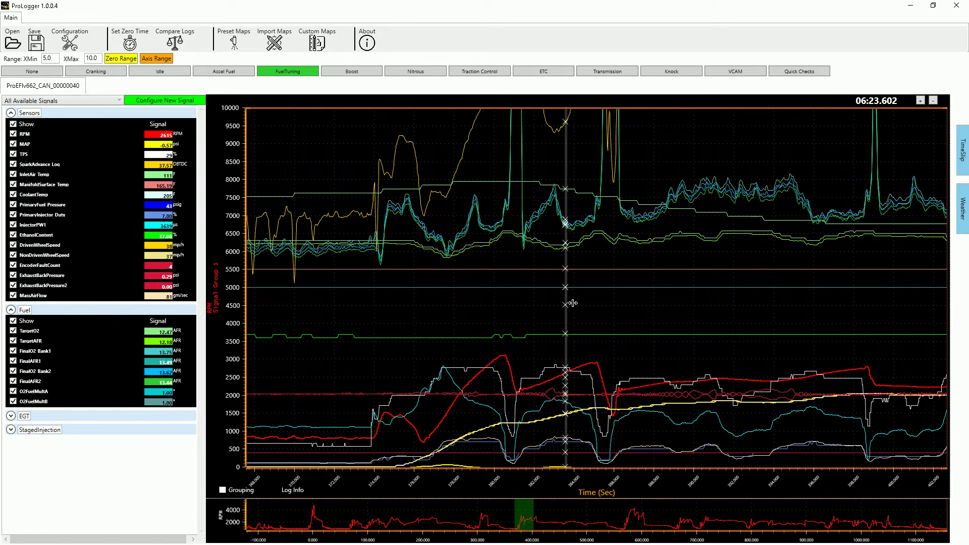
scroll(572, 303, "down", 2)
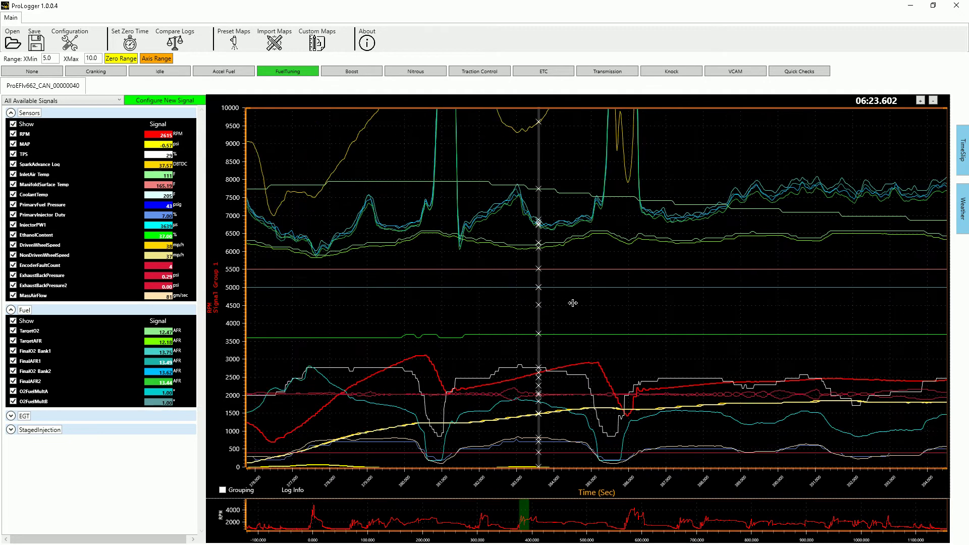
Step the chart cursor back and forth in small increments around 6:23 to read the sensor and fuel values.
key("Left")
key("Left")
key("Left")
key("Left")
key("Left")
key("Left")
key("Left")
key("Left")
key("Left")
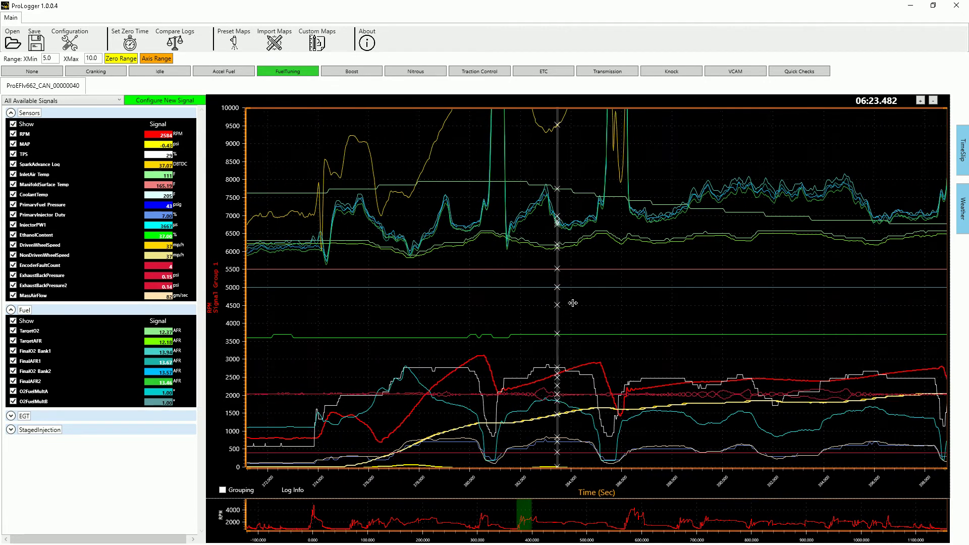
key("Right")
key("Right")
key("Right")
key("Right")
key("Right")
key("Right")
key("Right")
key("Right")
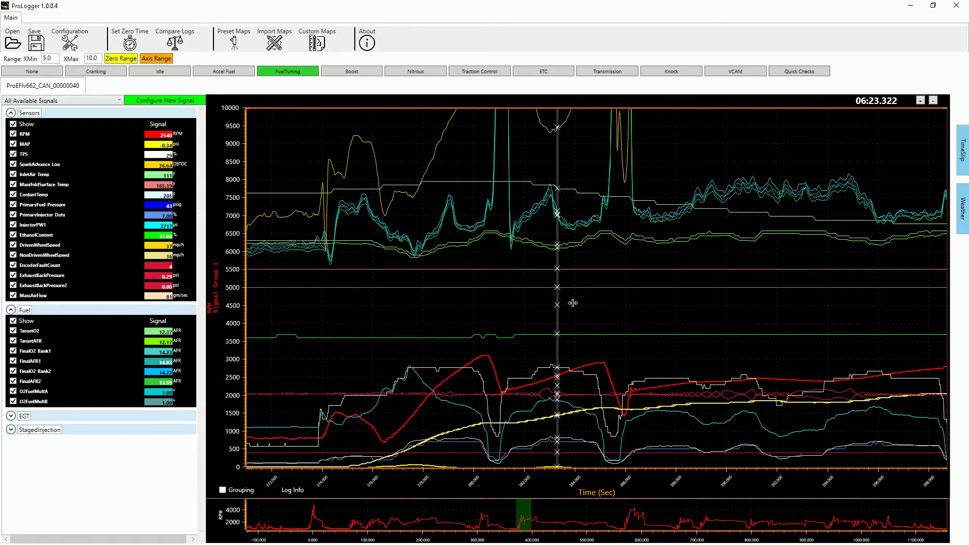
key("Left")
key("Left")
key("Left")
key("Left")
key("Left")
key("Left")
key("Left")
key("Left")
key("Left")
key("Left")
key("Left")
key("Left")
key("Left")
key("Left")
key("Left")
key("Left")
key("Left")
key("Left")
key("Left")
key("Left")
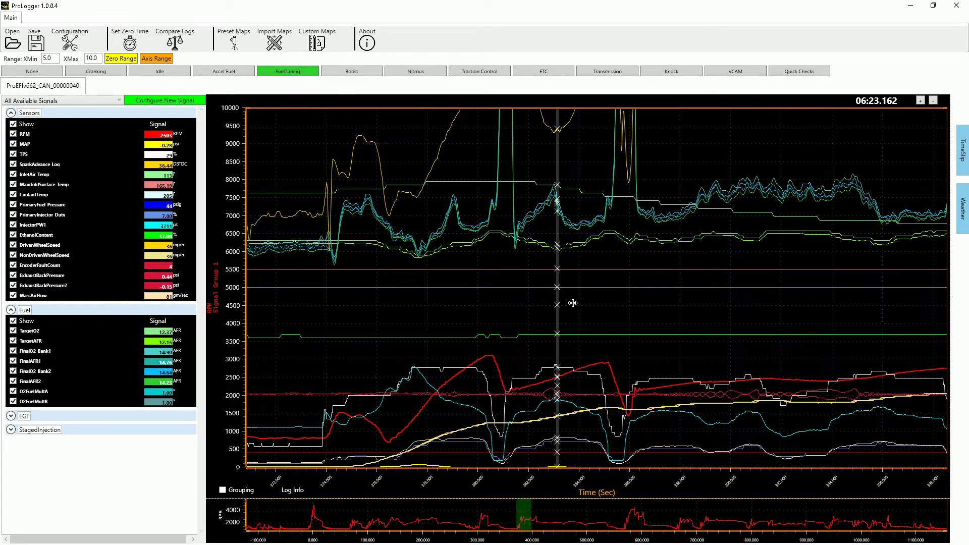
key("Right")
key("Right")
key("Right")
key("Right")
key("Right")
key("Right")
key("Right")
key("Right")
key("Right")
key("Right")
key("Right")
key("Right")
key("Right")
key("Right")
key("Right")
key("Right")
key("Right")
key("Right")
key("Right")
key("Right")
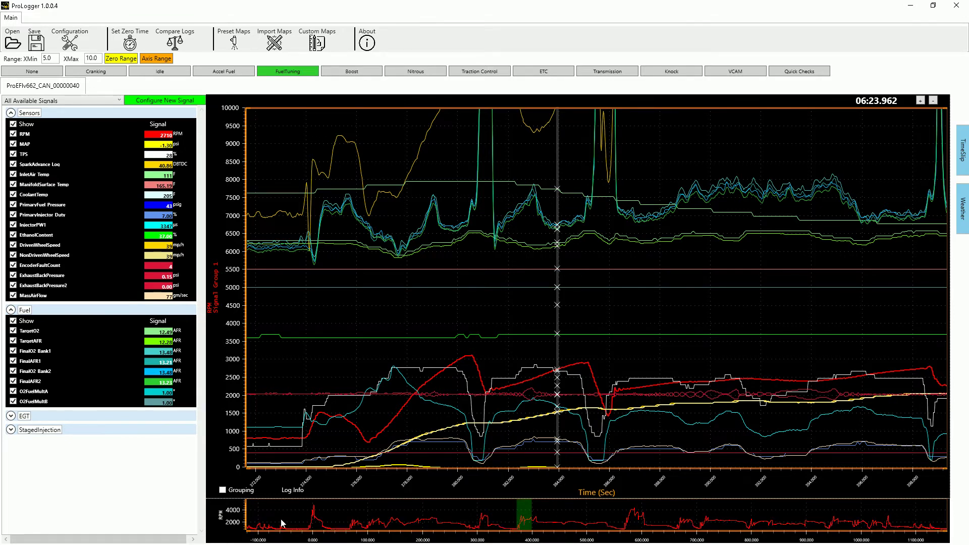
Compare the sensor and fuel values at about 6:19 and 6:24.
left_click(434, 348)
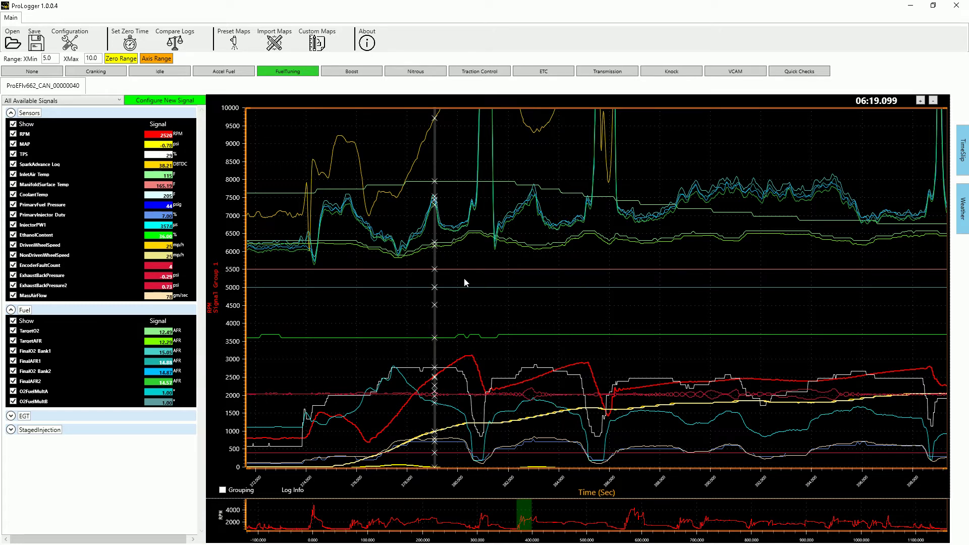
left_click_drag(524, 316, 558, 313)
key("Right")
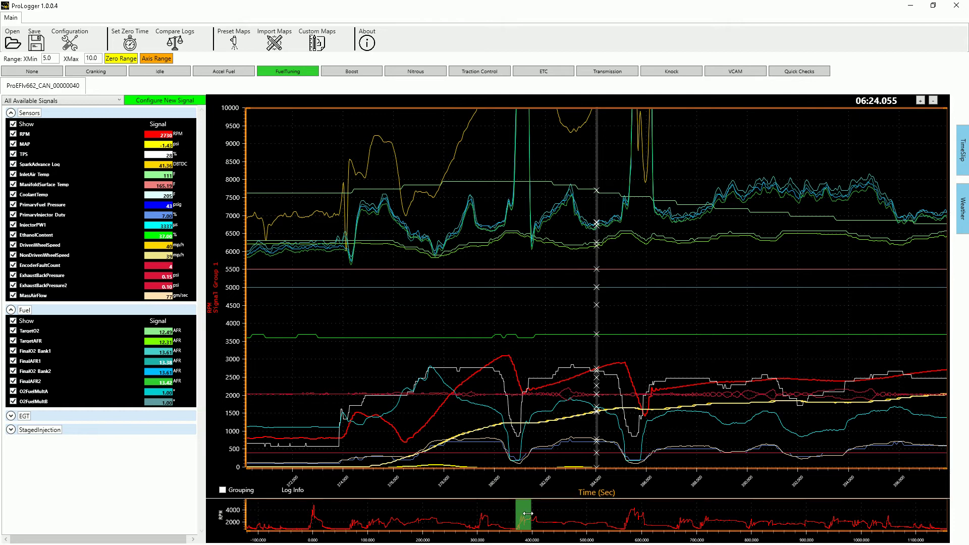
Move the overview window through other sections of the log and read the signal values at about 4:00.
left_click(565, 515)
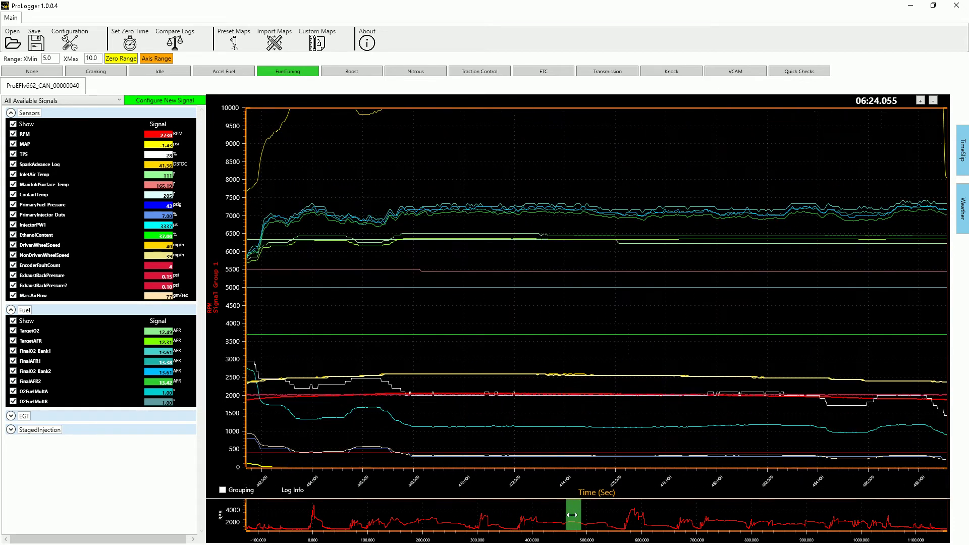
left_click(394, 507)
left_click_drag(394, 508, 446, 510)
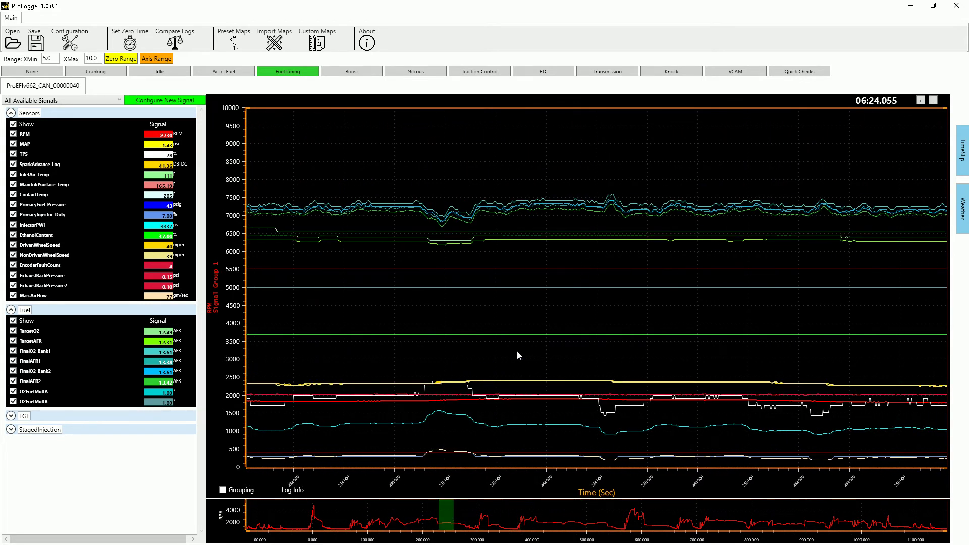
left_click(506, 310)
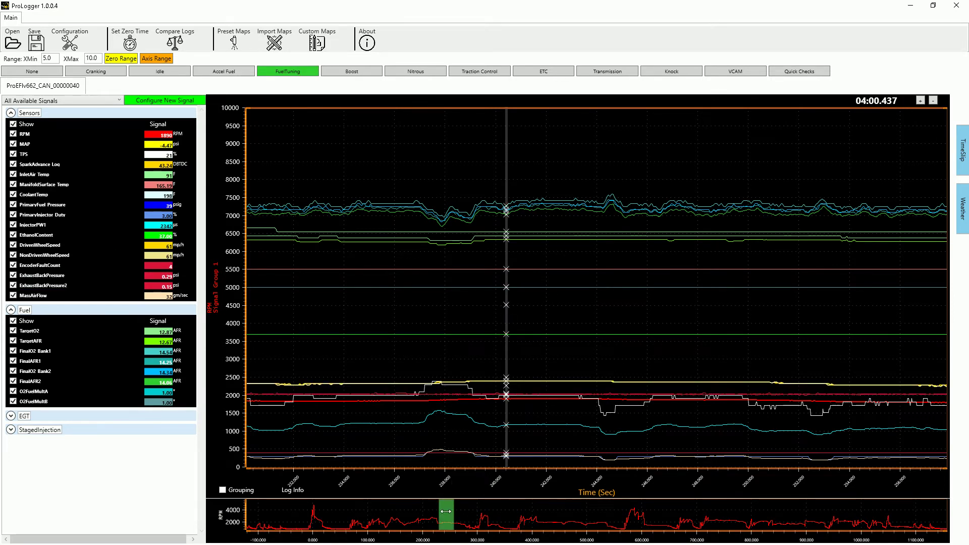
Shift the overview window to the section around 5:00 and read the signal values at about 5:02 and 4:52.
left_click_drag(445, 512, 478, 513)
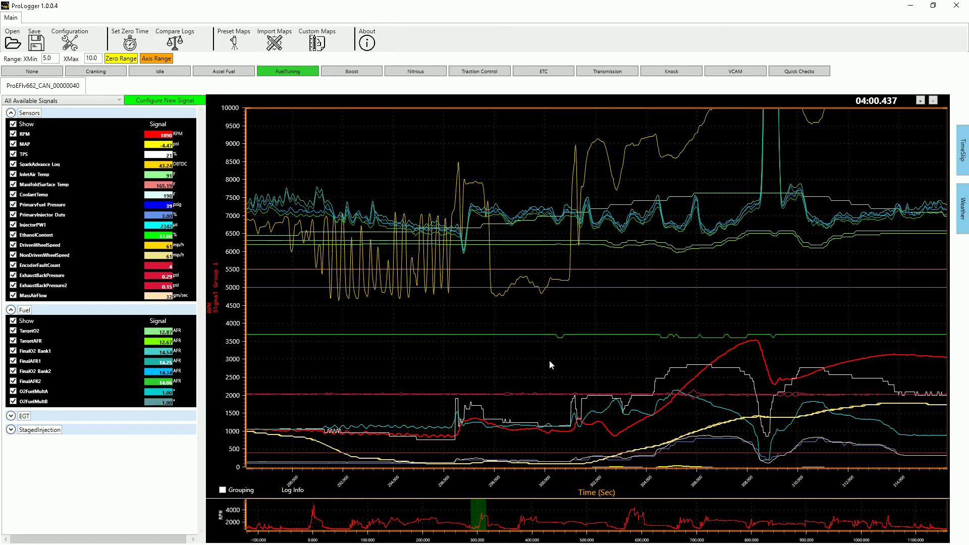
left_click(593, 351)
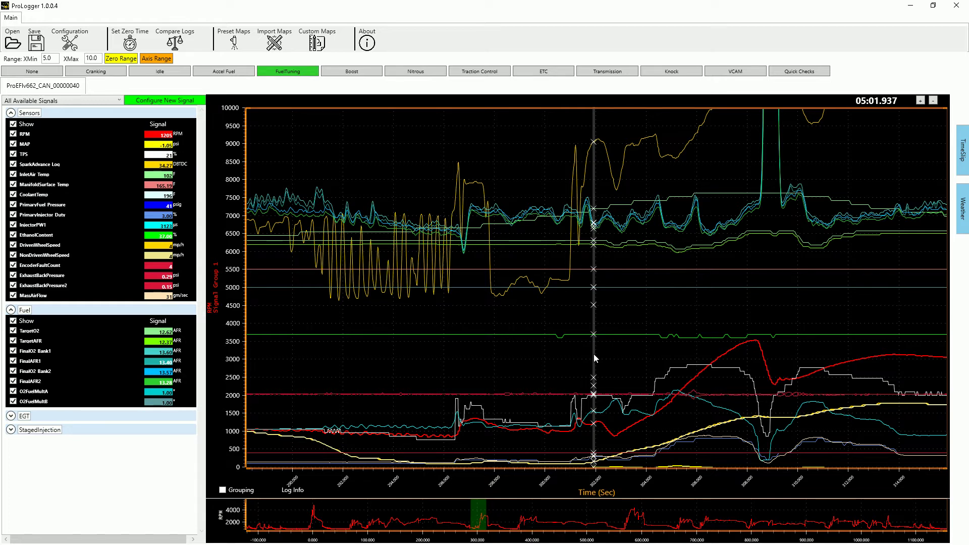
left_click(346, 135)
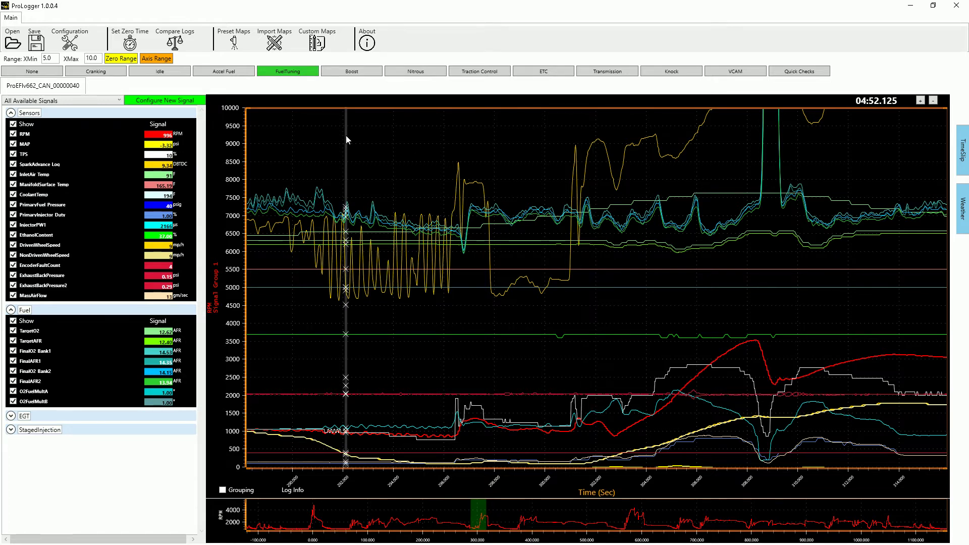
Load the DDIDEA5umZR1 calibration file from the C: drive's ECUFiles\Xcals folder into the preset VE map.
left_click(236, 42)
left_click(493, 314)
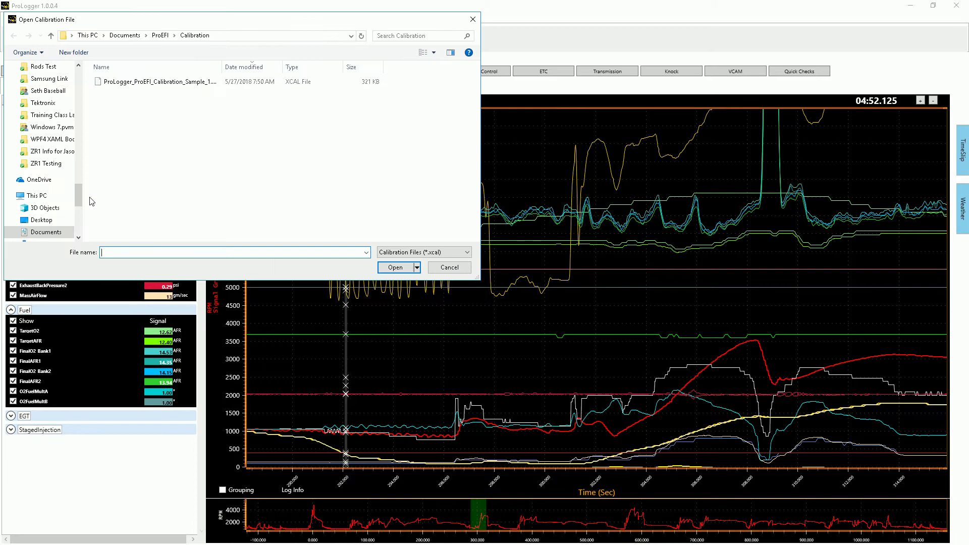
scroll(82, 198, "down", 1)
scroll(82, 198, "down", 2)
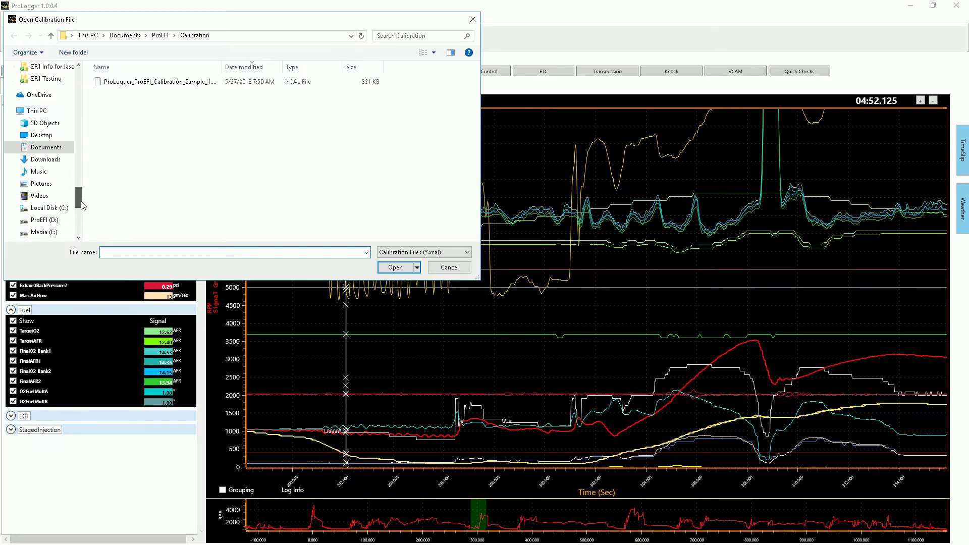
left_click(48, 208)
double_click(115, 144)
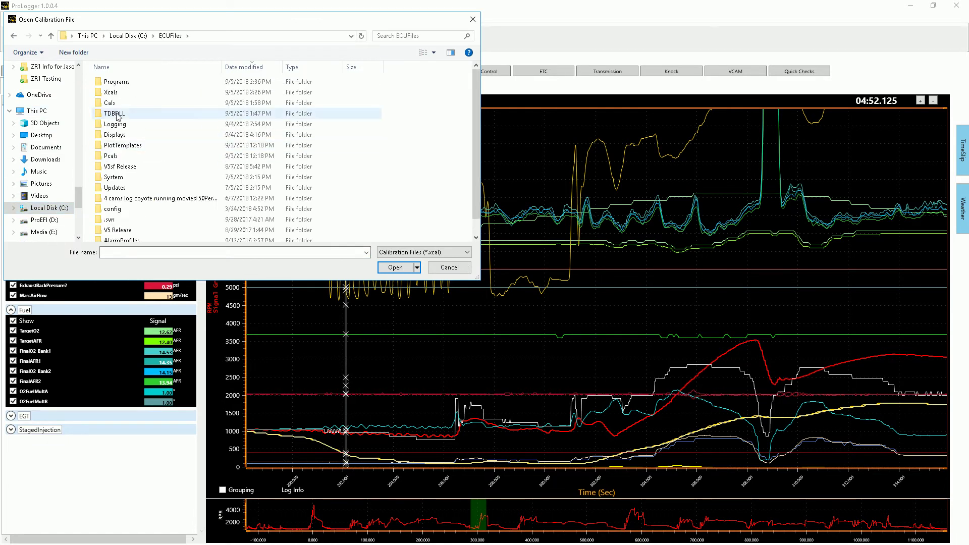
double_click(116, 92)
left_click(125, 102)
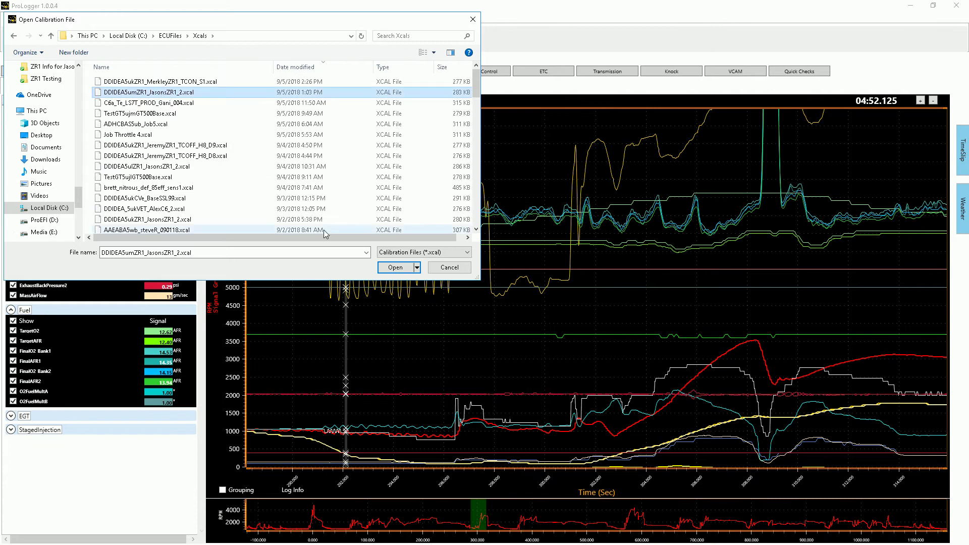
left_click(394, 268)
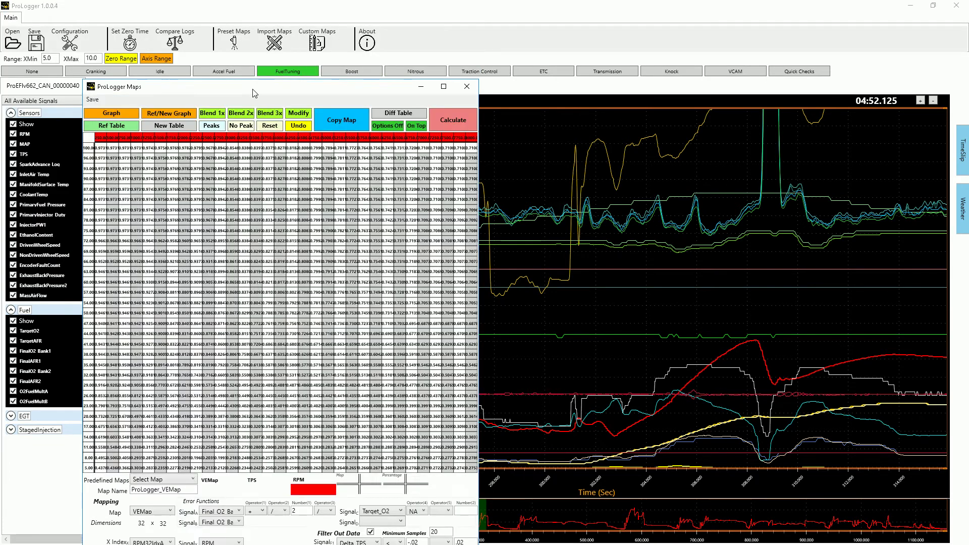
Move the maps window clear of the signal list and go through the predefined maps to ProLogger_VEMap.
left_click_drag(234, 90, 723, 18)
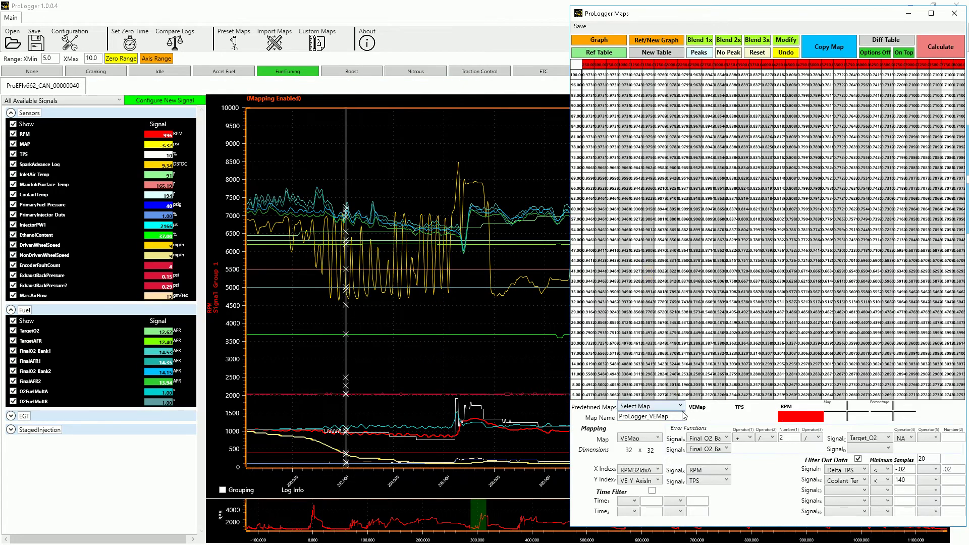
left_click(681, 407)
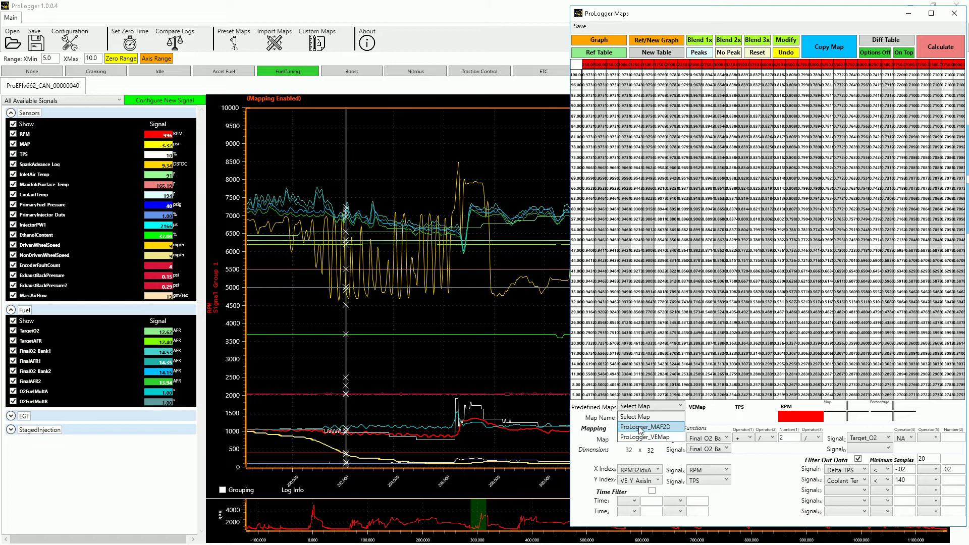
left_click(644, 437)
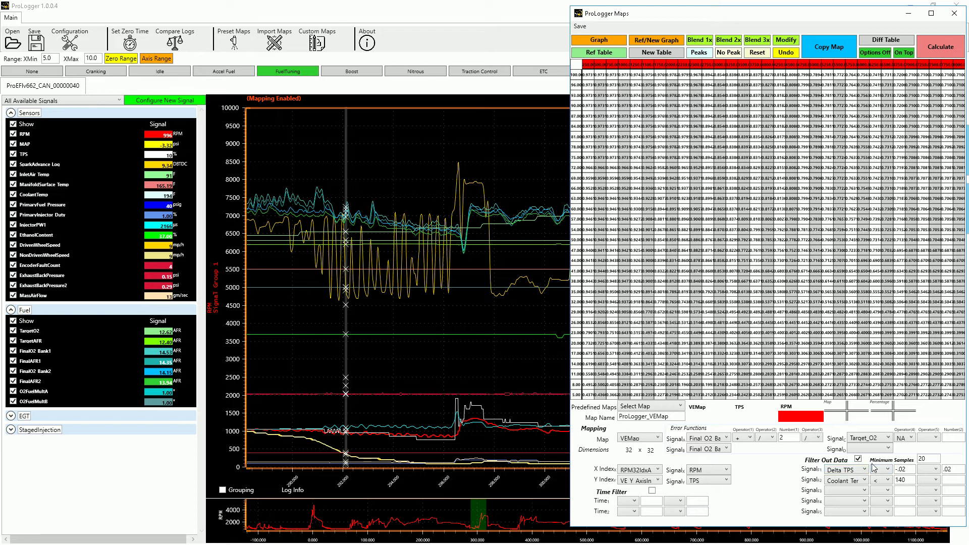
Calculate the VE map from the log data and inspect the reference and new maps as 3D surfaces.
left_click(947, 46)
mouse_move(779, 211)
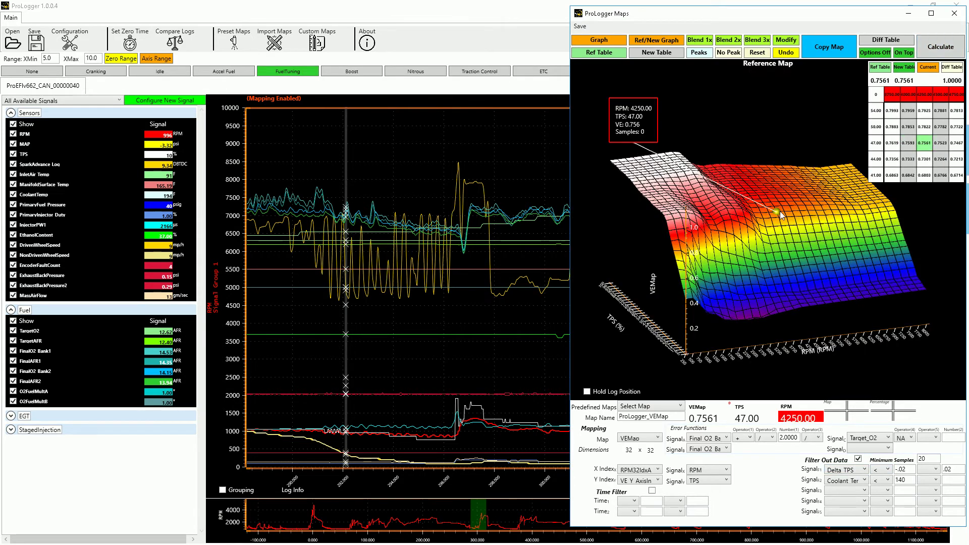
left_click_drag(817, 318, 792, 313)
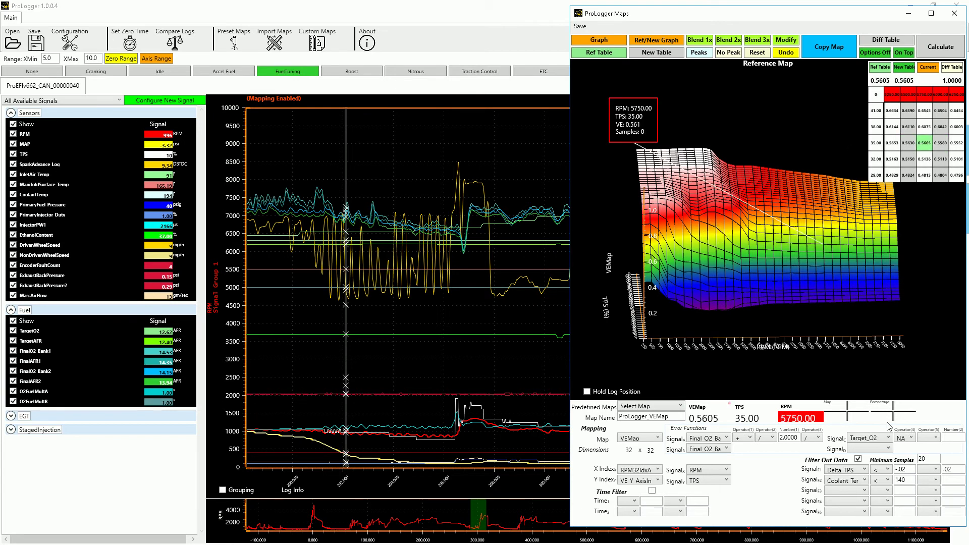
left_click(665, 45)
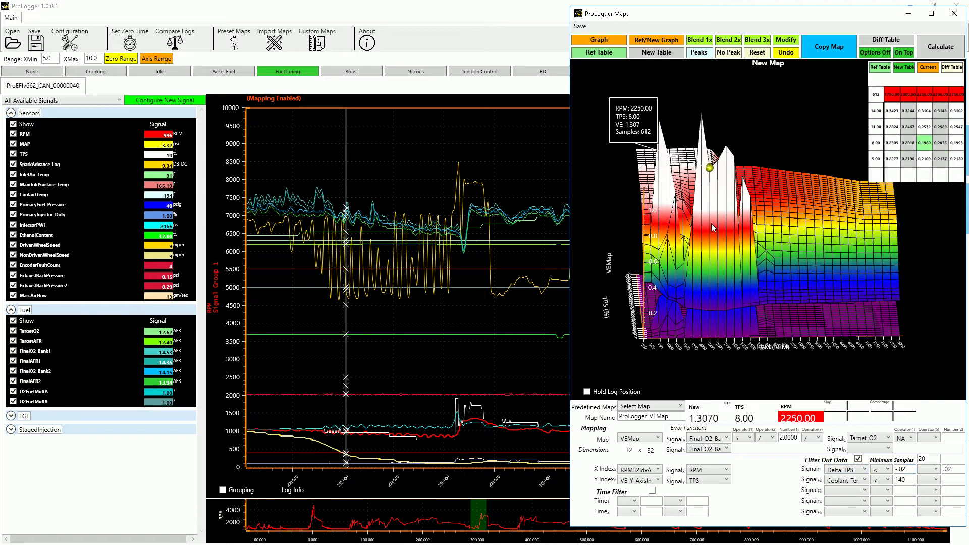
left_click(725, 215)
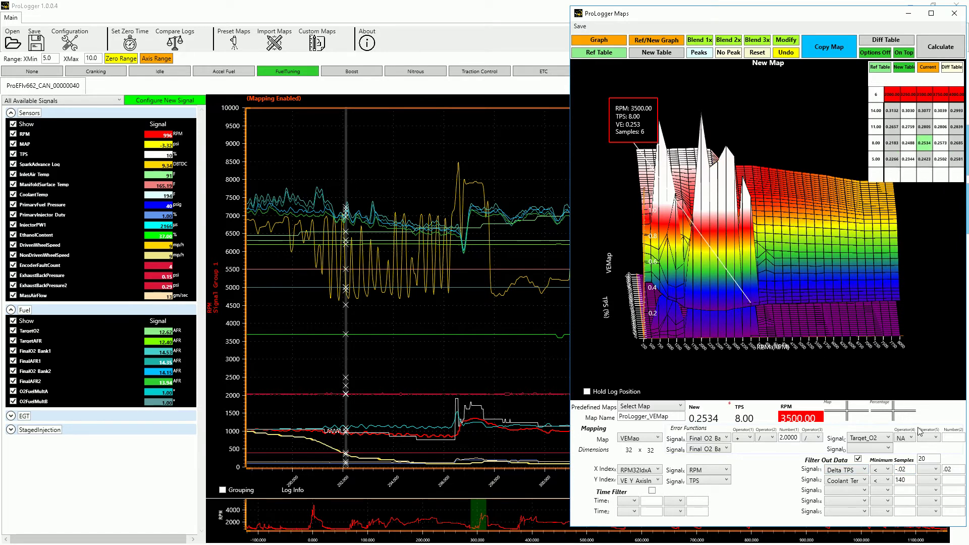
Set the Delta TPS filter's second operator to > and add a filter excluding data with MAP < -7.
left_click(936, 470)
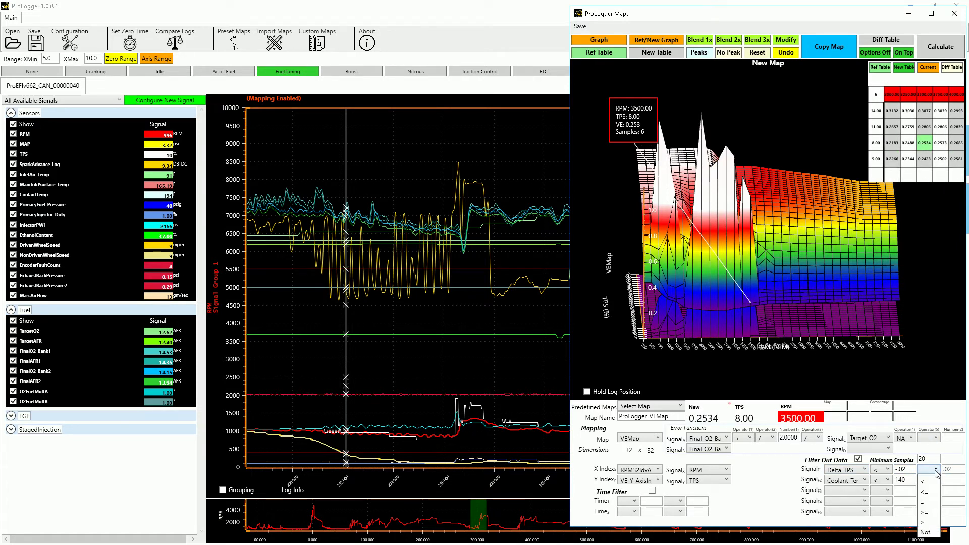
left_click(925, 522)
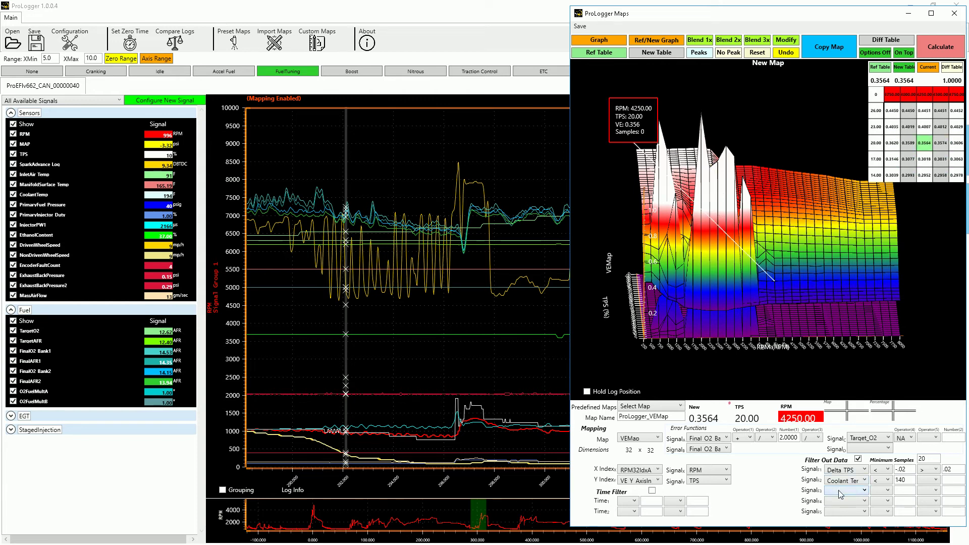
left_click(863, 491)
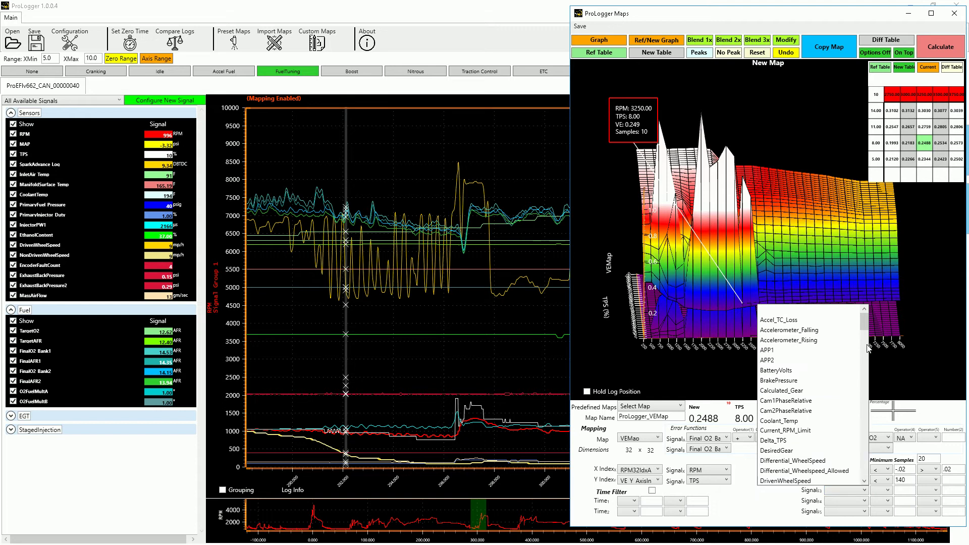
left_click_drag(864, 326, 863, 418)
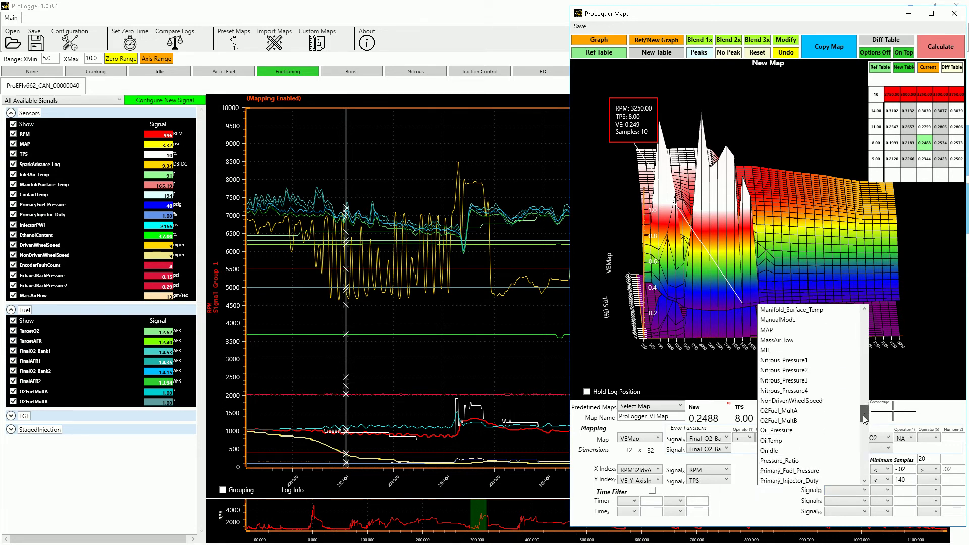
left_click(776, 330)
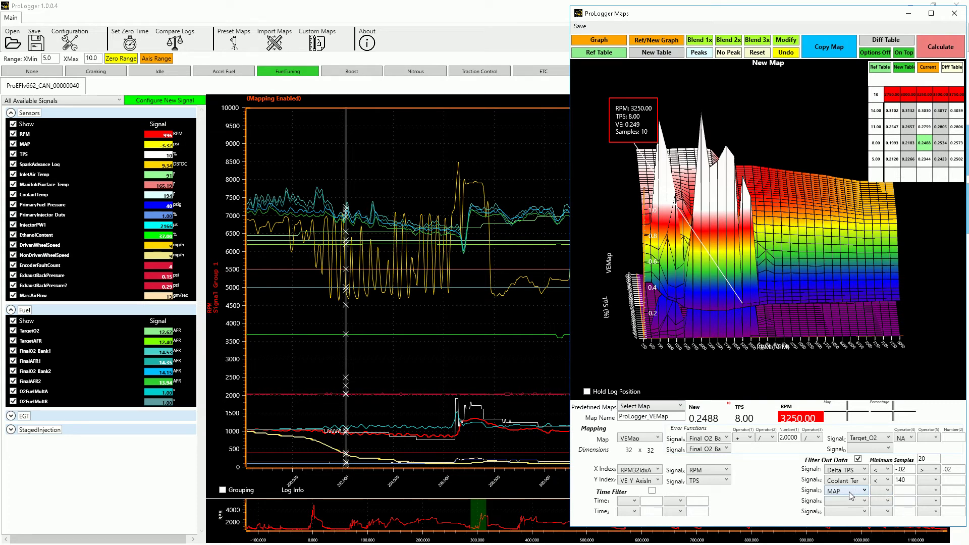
left_click(887, 491)
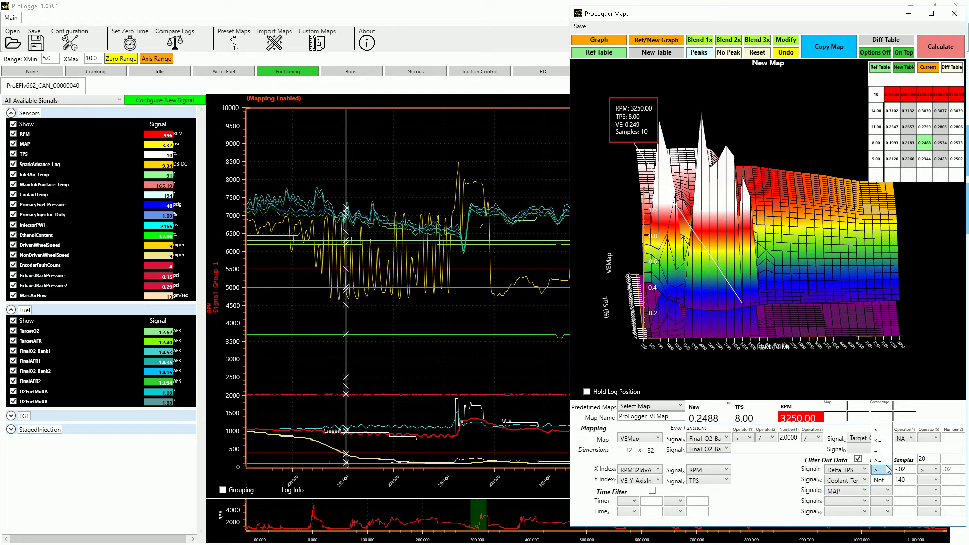
left_click(878, 430)
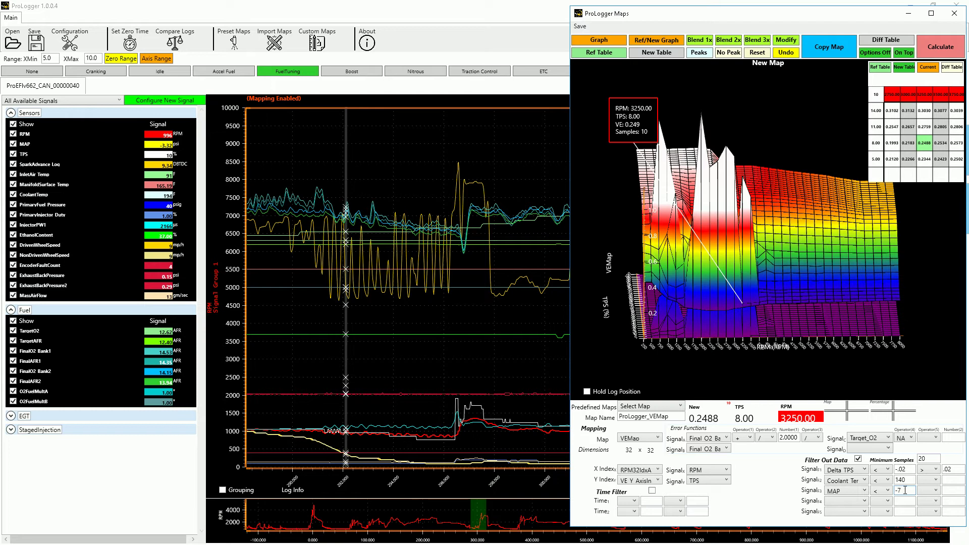
Add a filter excluding data with TimeSinceRun < 60 and recalculate the VE map.
left_click(864, 501)
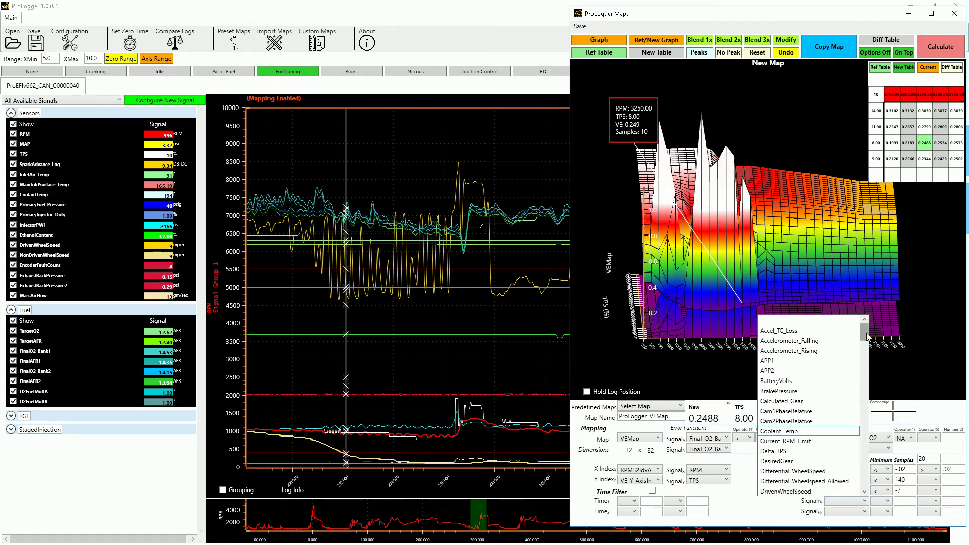
left_click_drag(864, 335, 861, 461)
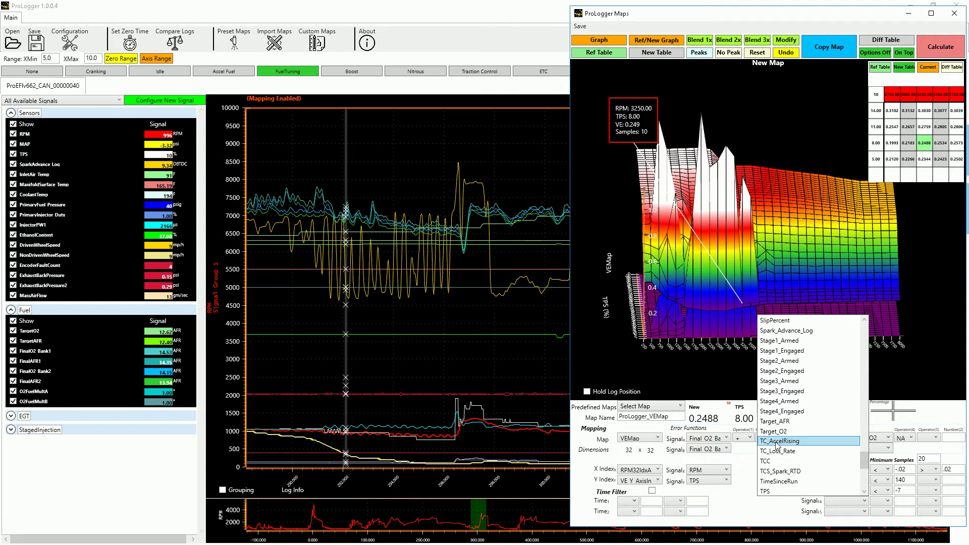
scroll(865, 463, "down", 2)
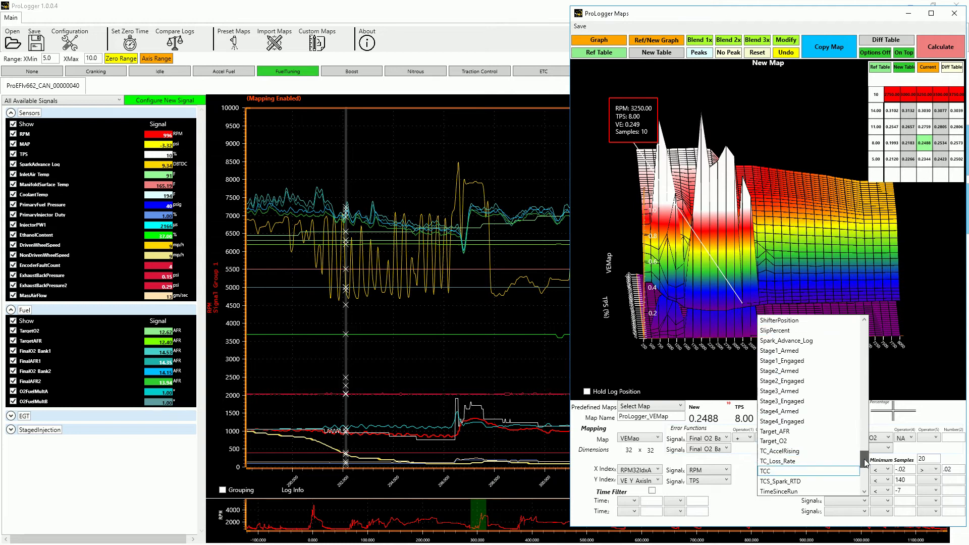
left_click(786, 442)
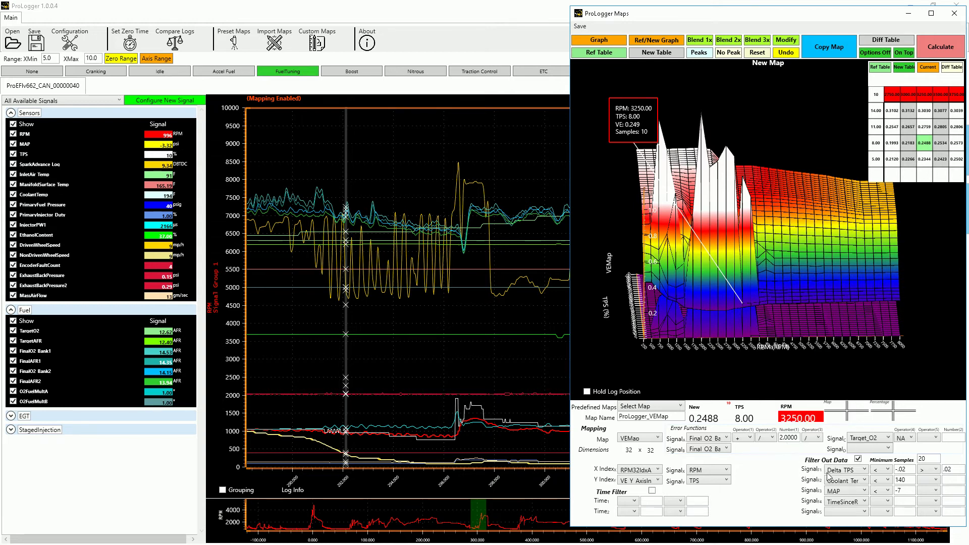
left_click(887, 501)
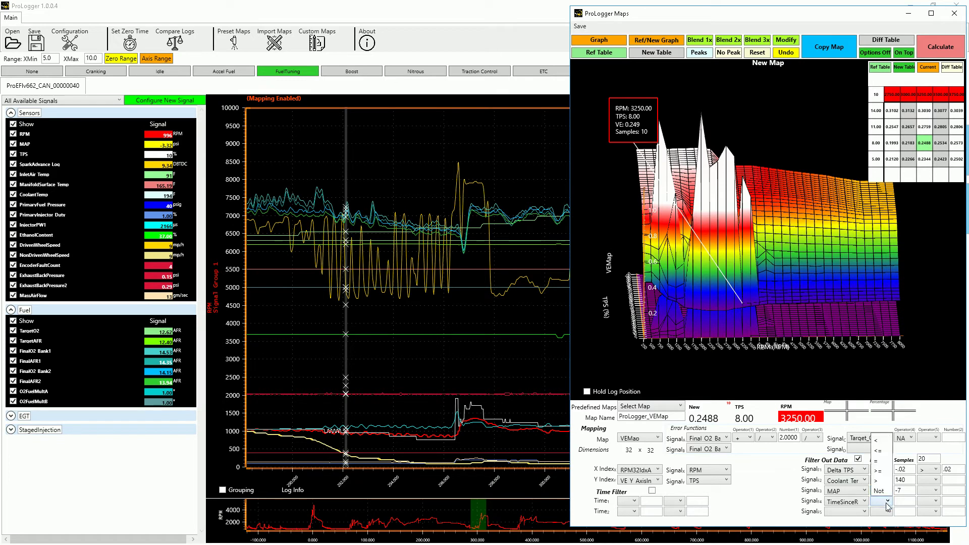
left_click(877, 442)
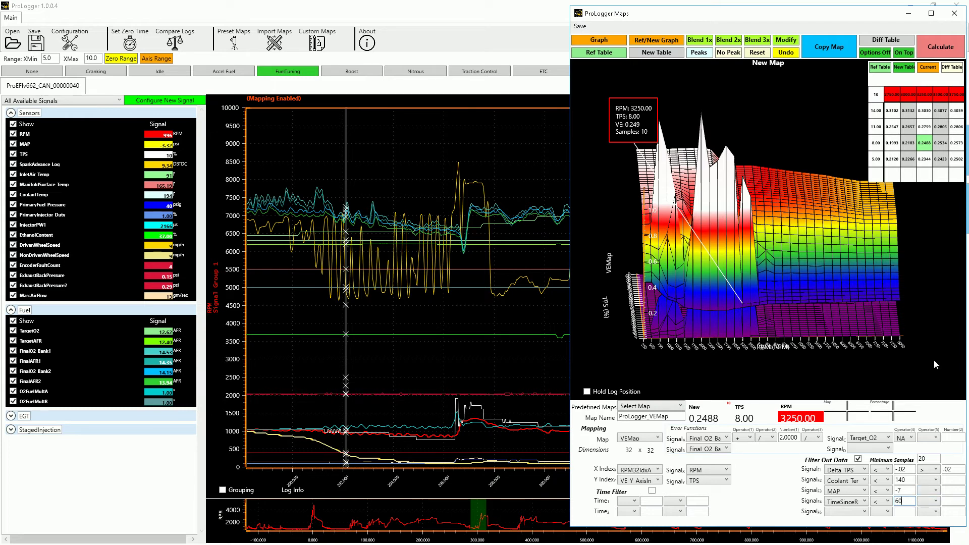
left_click(947, 51)
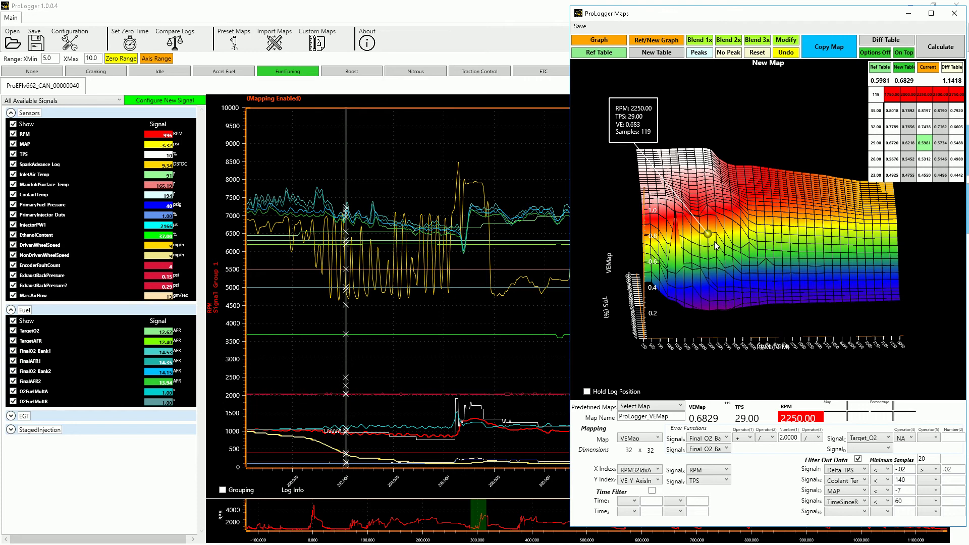
Compare the reference and new VE map surfaces, and examine the cell changes in the difference and new tables.
left_click_drag(819, 322, 681, 231)
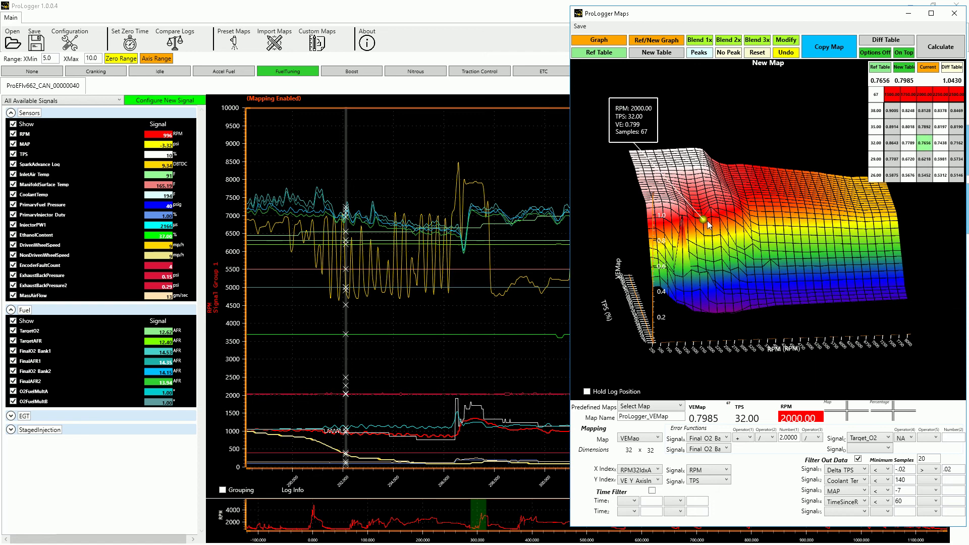
left_click(661, 44)
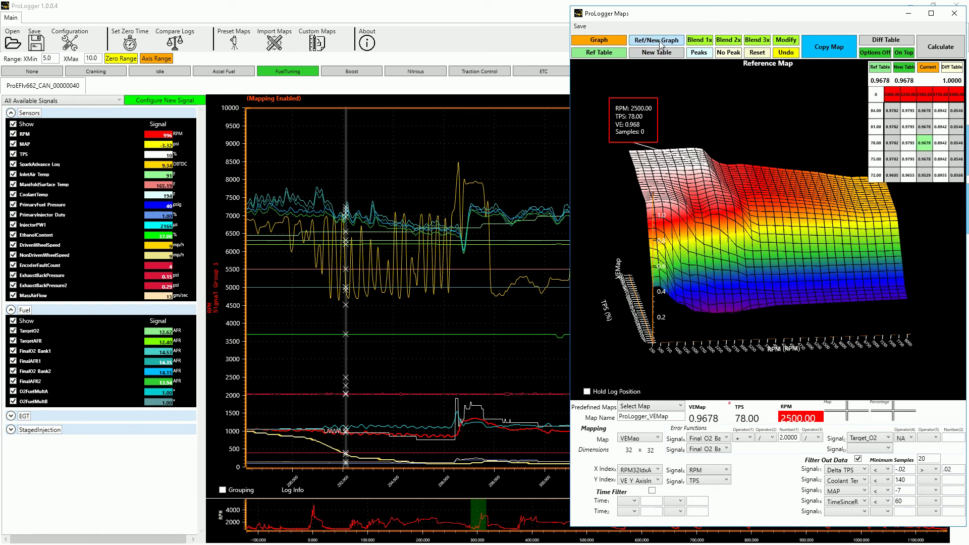
left_click(661, 45)
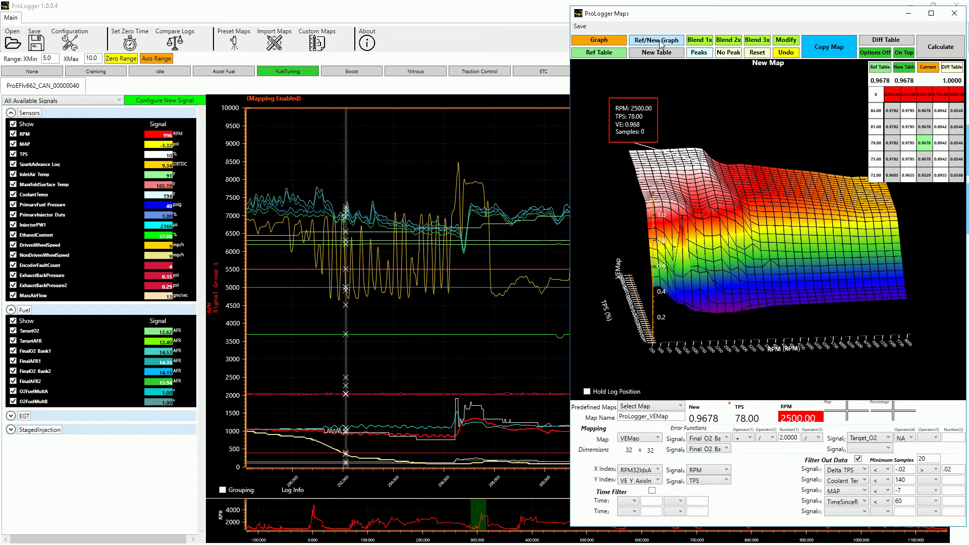
left_click(660, 44)
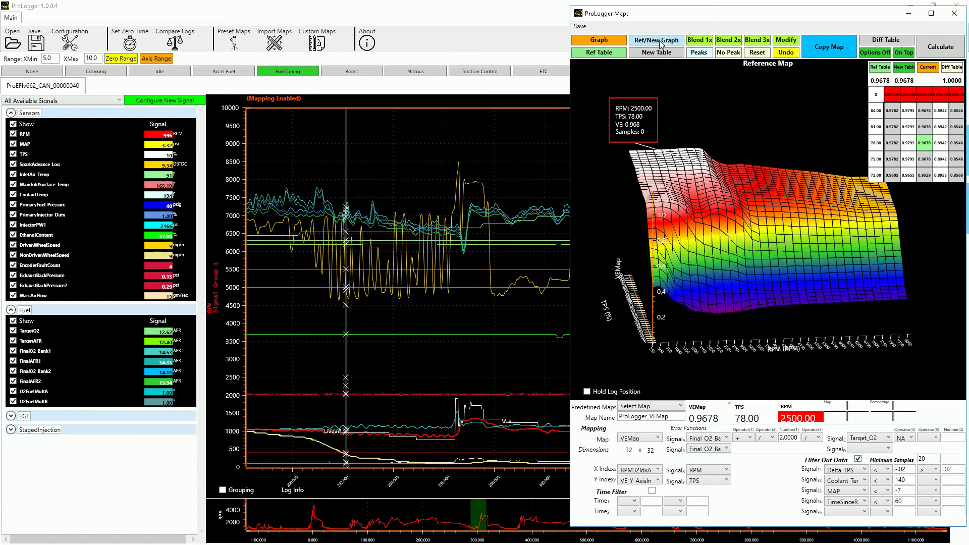
left_click(660, 44)
left_click(660, 44)
left_click(872, 40)
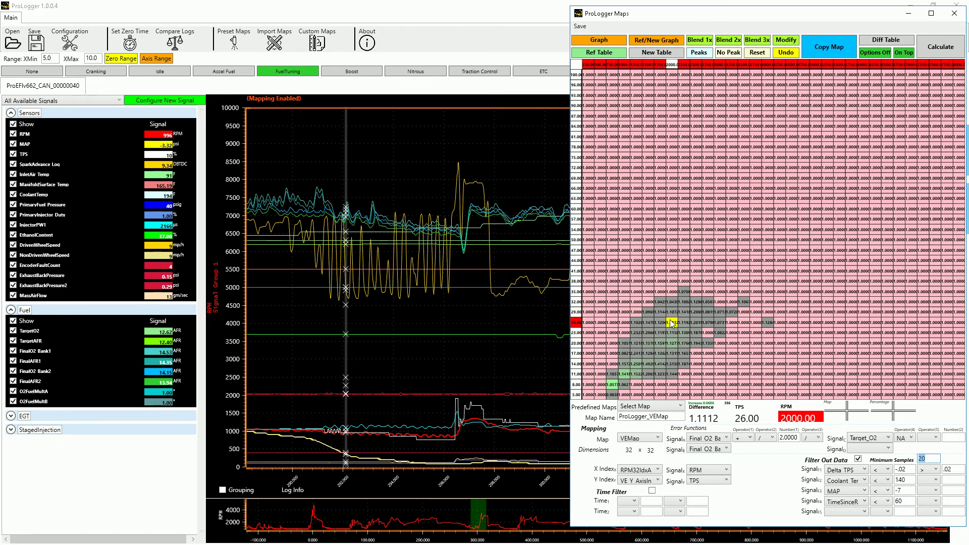
left_click(656, 54)
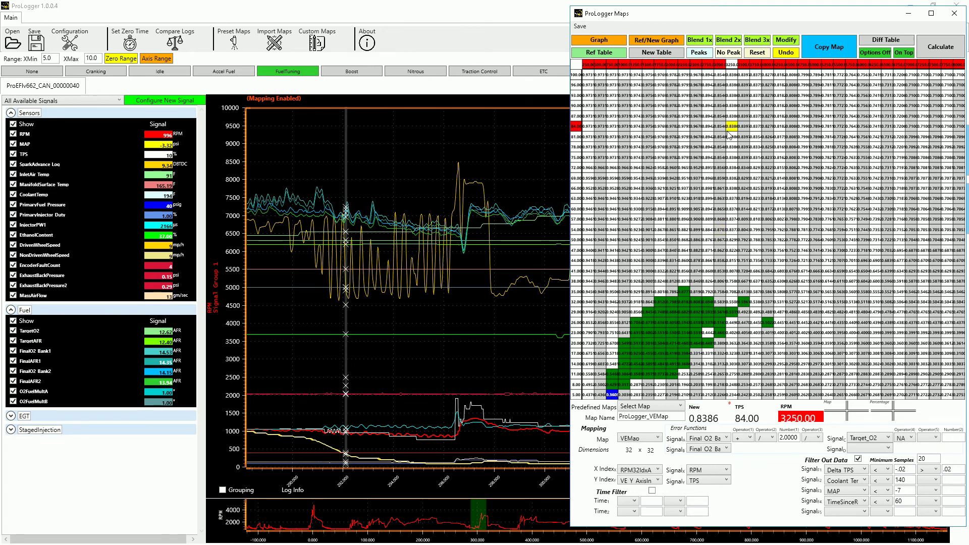
Return to the new map's 3D graph and copy the new VE map to the clipboard.
left_click(669, 45)
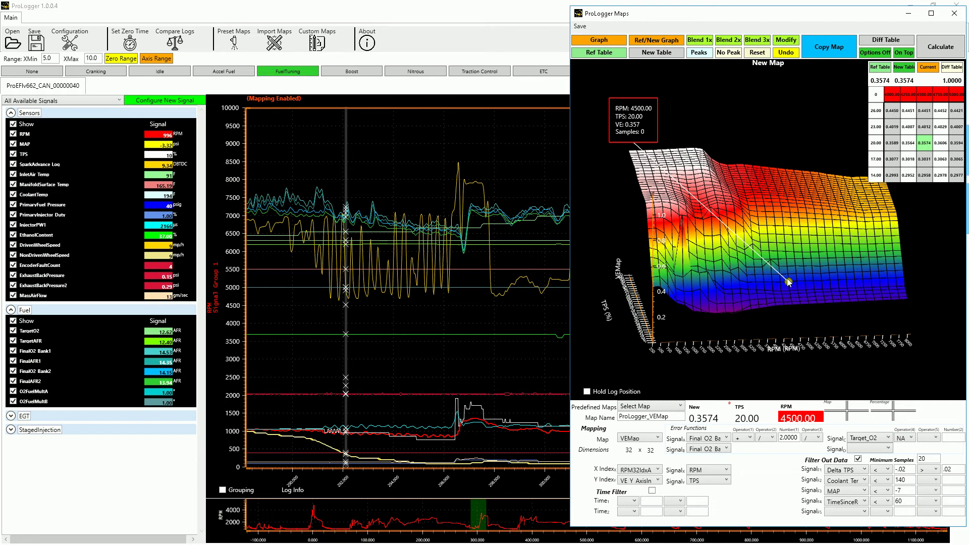
left_click(831, 48)
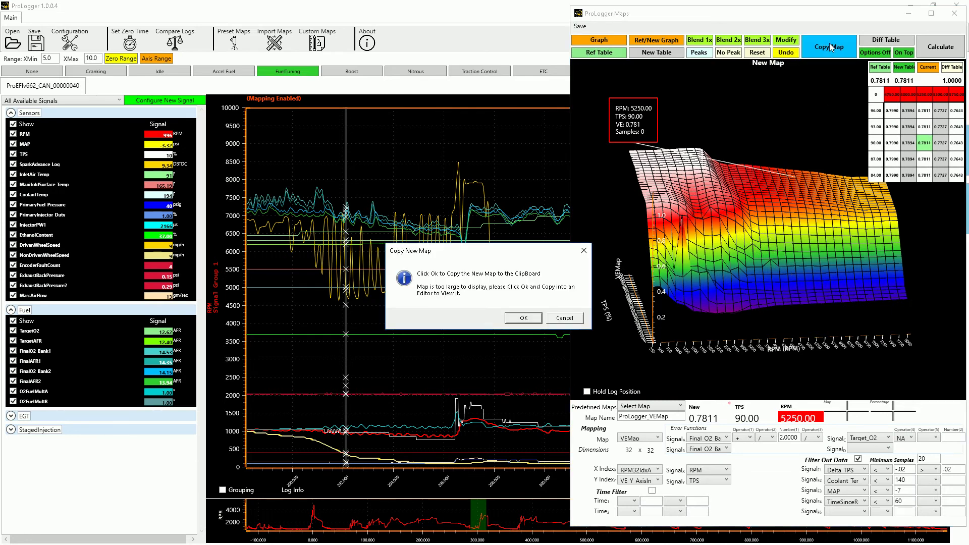
left_click(520, 318)
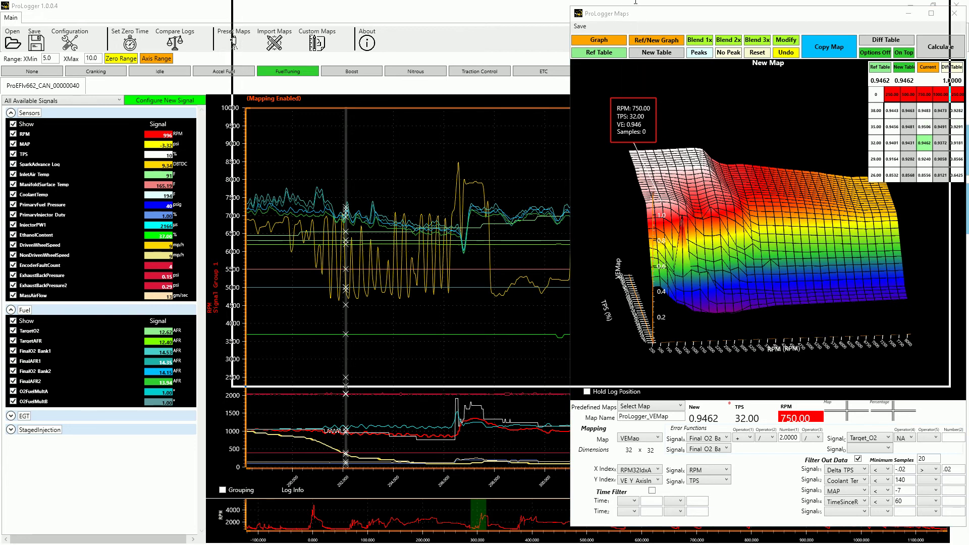
Stop keeping the ProLogger Maps window on top, switch to ProEFI and open the fuel section's 3D V.E. Map page.
key("alt+Tab")
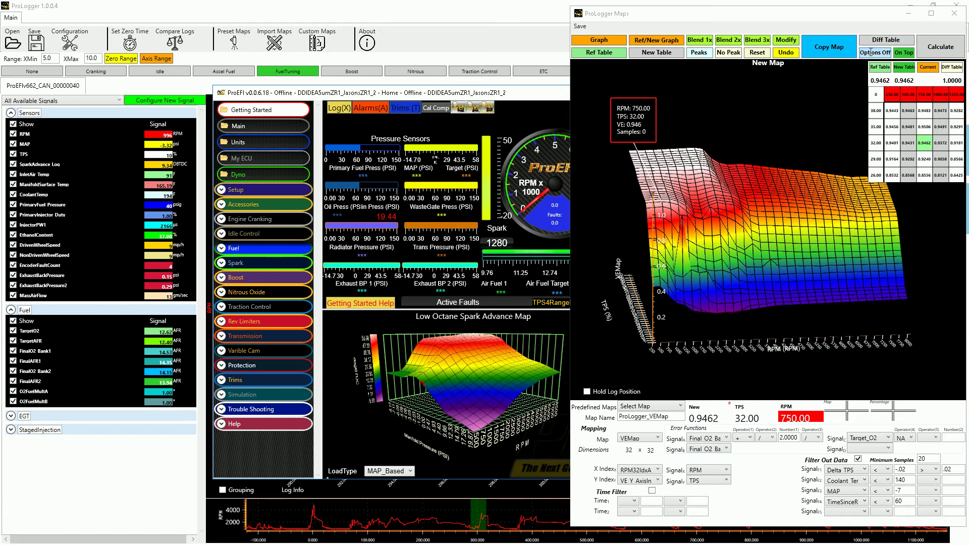
left_click(578, 80)
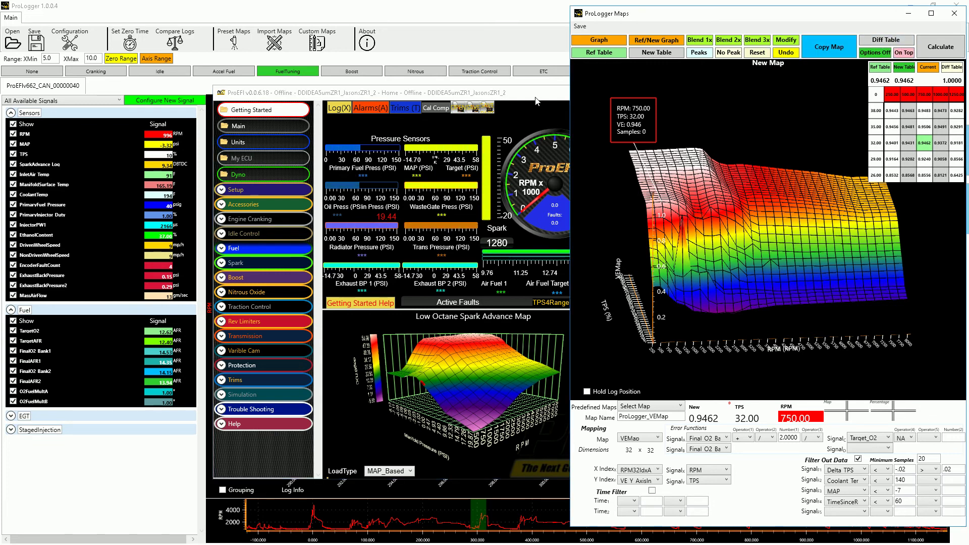
left_click(536, 101)
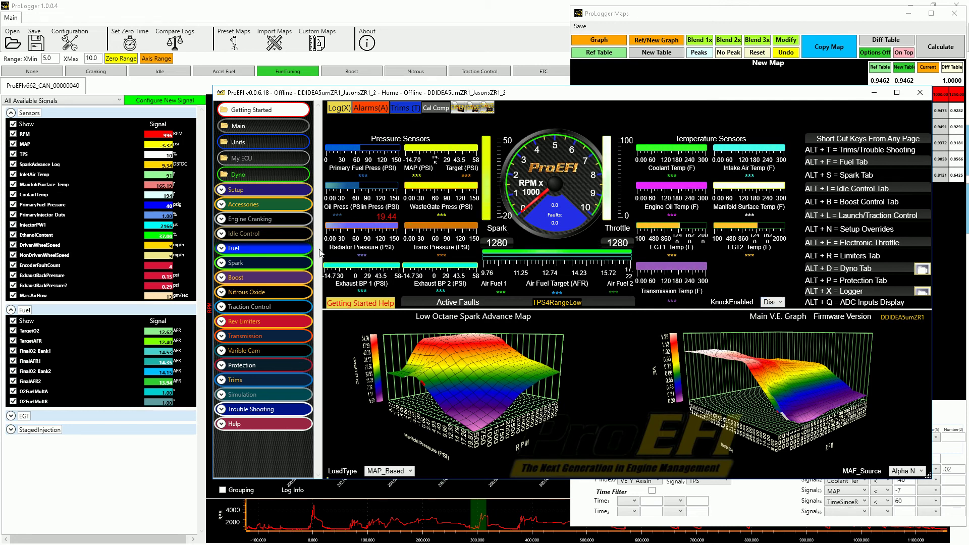
left_click(222, 248)
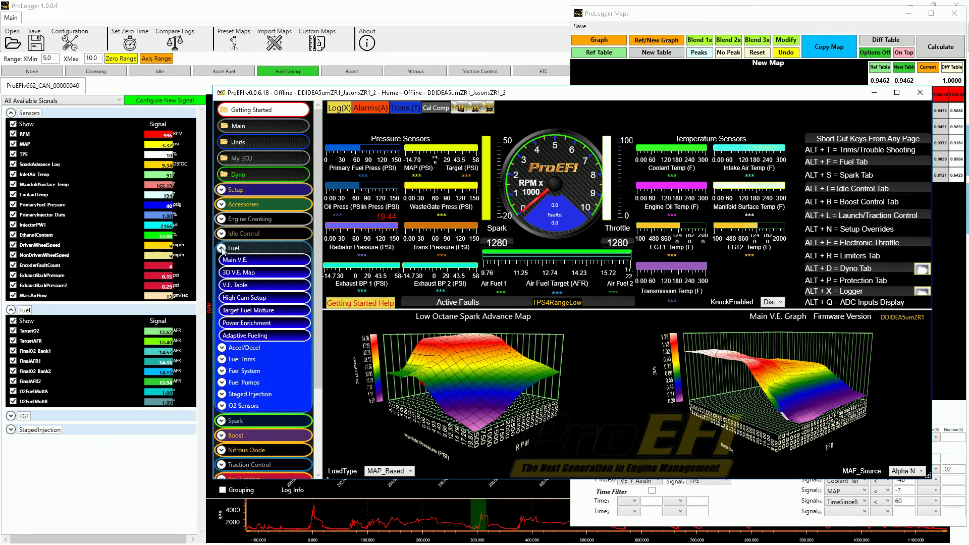
left_click(239, 272)
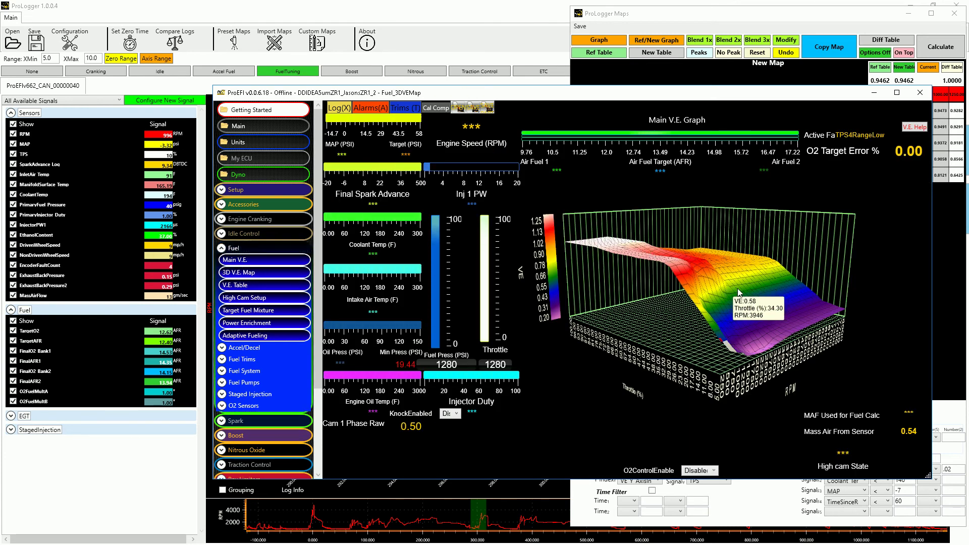
Paste the copied new VE map over the entire Main V.E. Graph surface.
left_click_drag(651, 257, 676, 320)
mouse_move(683, 302)
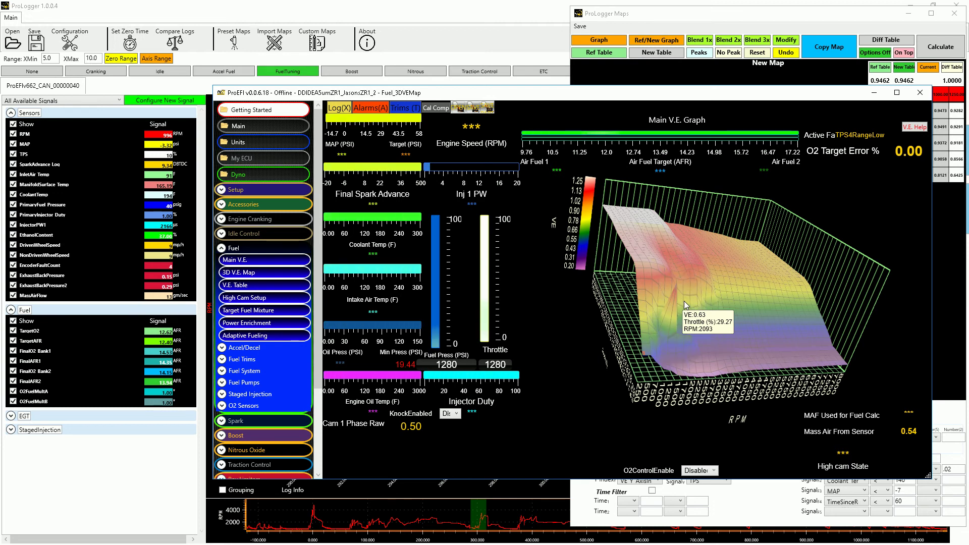
left_click_drag(738, 333, 719, 318)
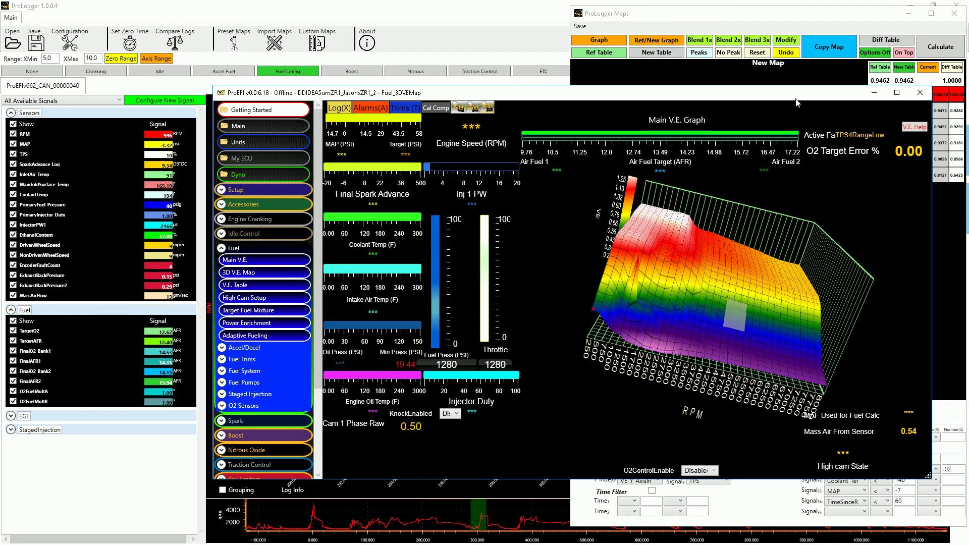
Maximize the ProEFI window and place the ProLogger Maps window beside the Main V.E. Graph for a side-by-side view.
left_click_drag(791, 93, 609, 83)
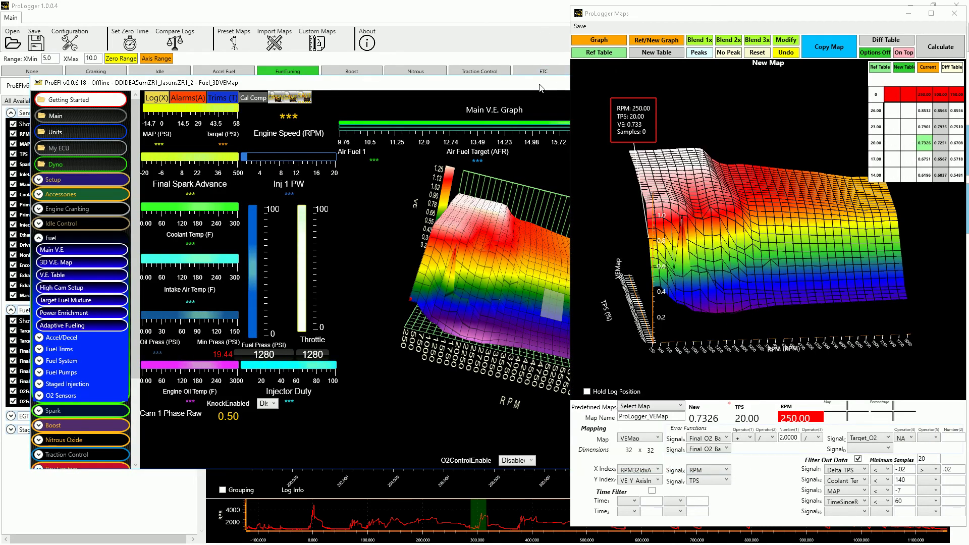
left_click_drag(541, 84, 660, 96)
left_click(776, 73)
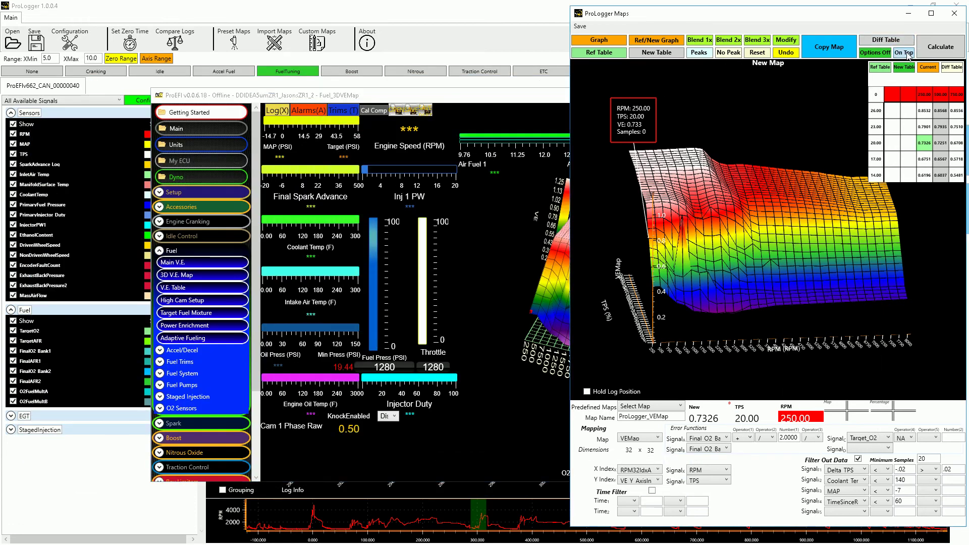
left_click(548, 93)
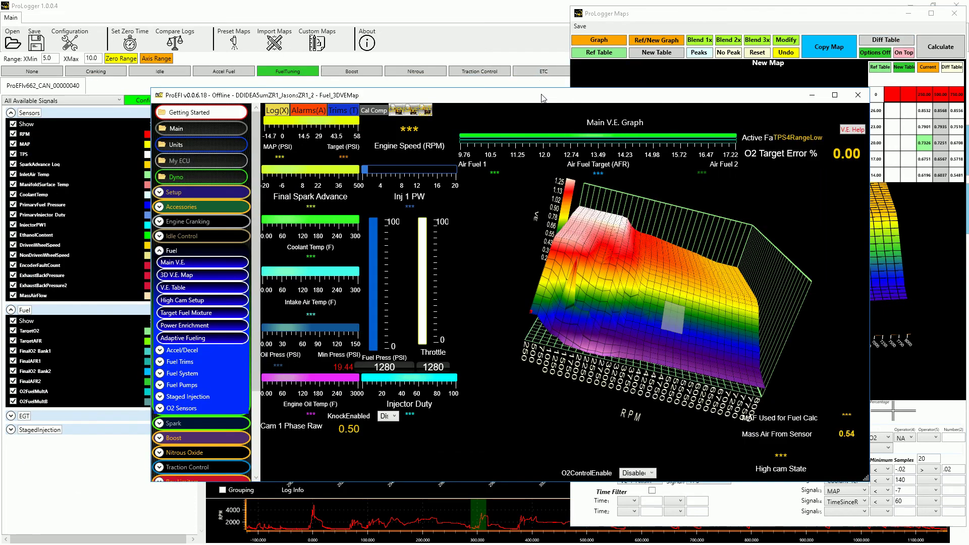
left_click(837, 94)
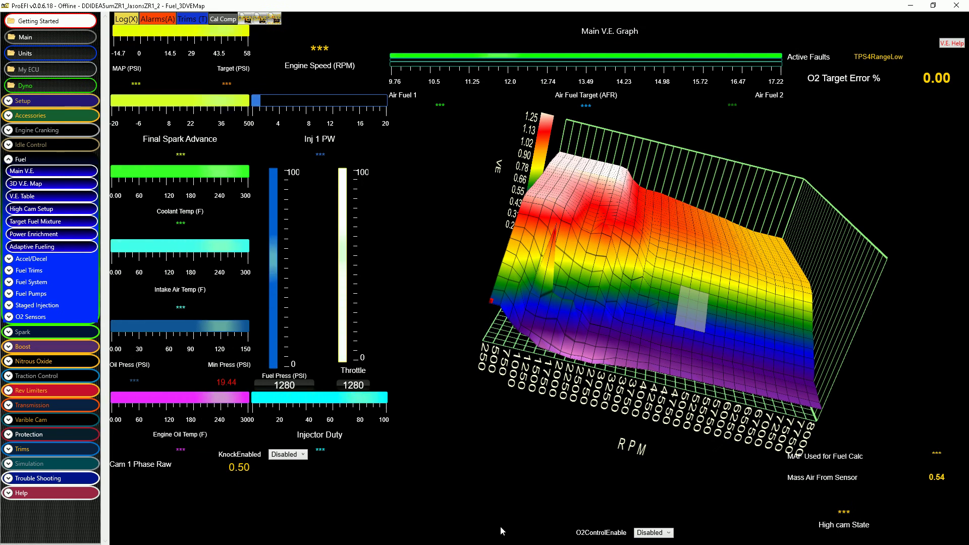
key("super")
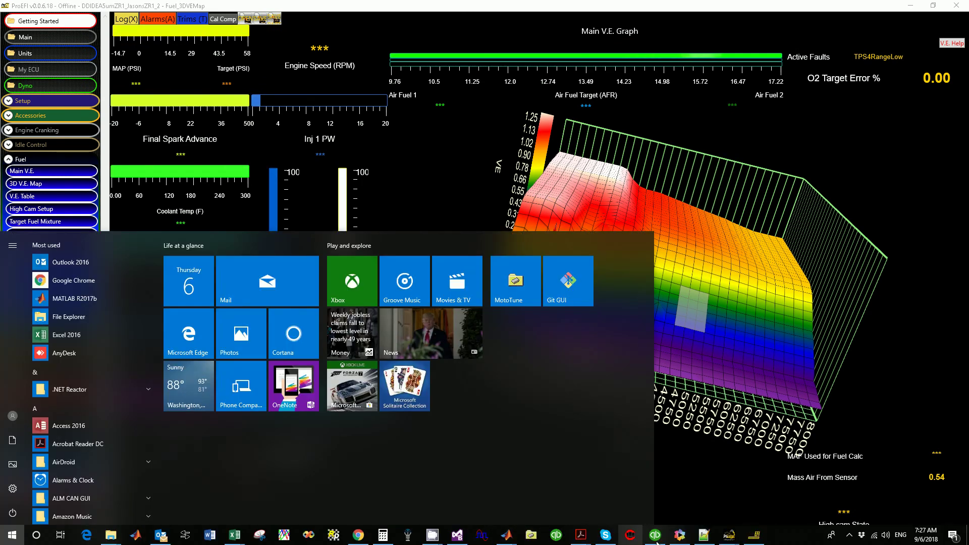
mouse_move(733, 537)
left_click(783, 492)
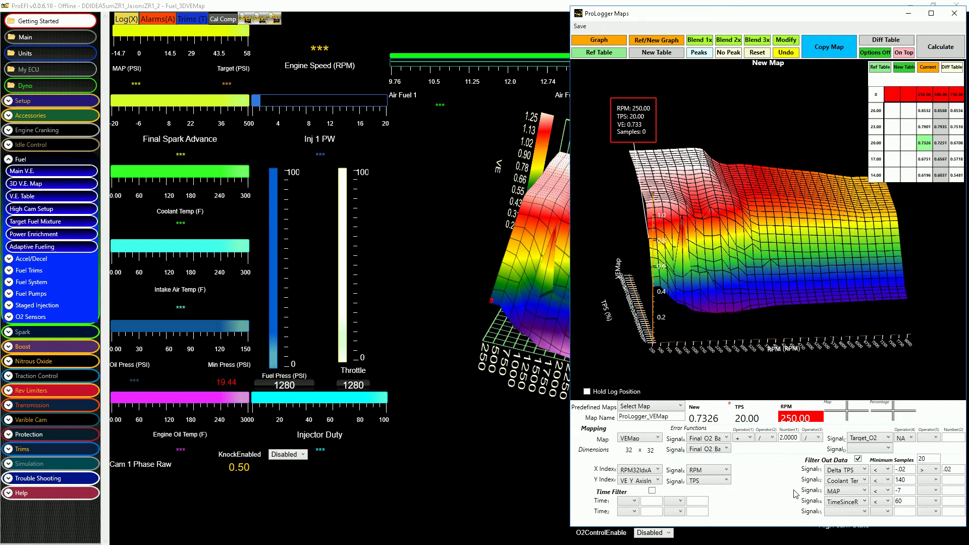
left_click_drag(833, 18, 272, 17)
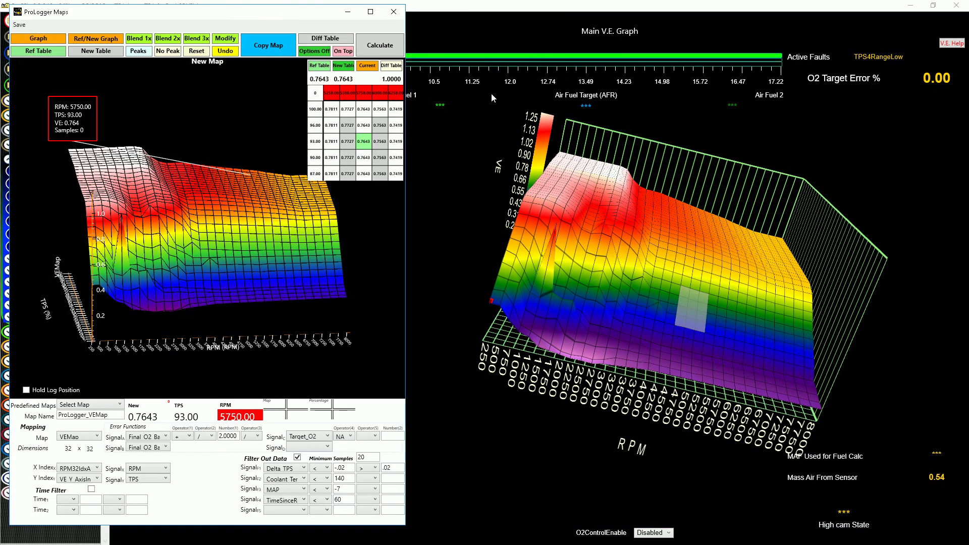
Compare the Main V.E. Graph in ProEFI with the reference and new map surfaces in ProLogger Maps.
left_click(714, 336)
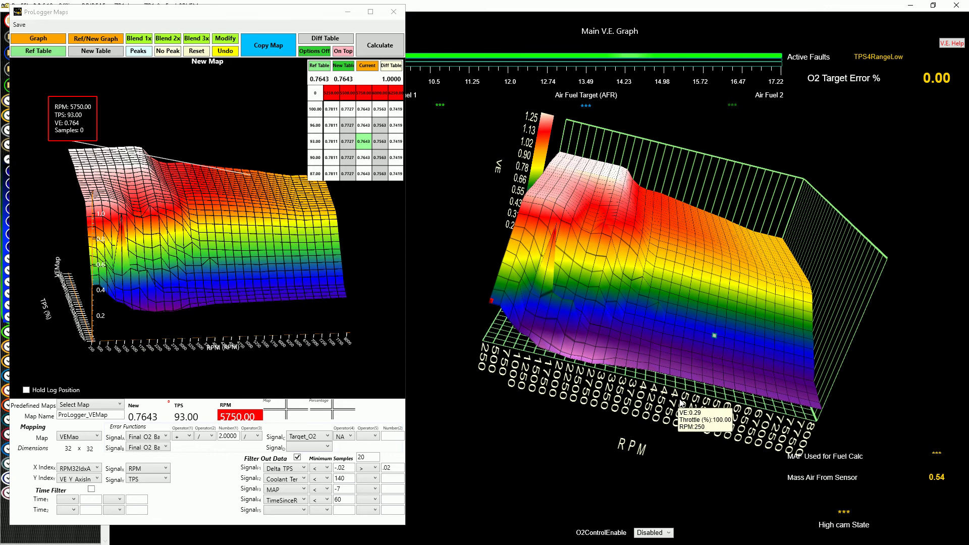
left_click_drag(679, 398, 725, 315)
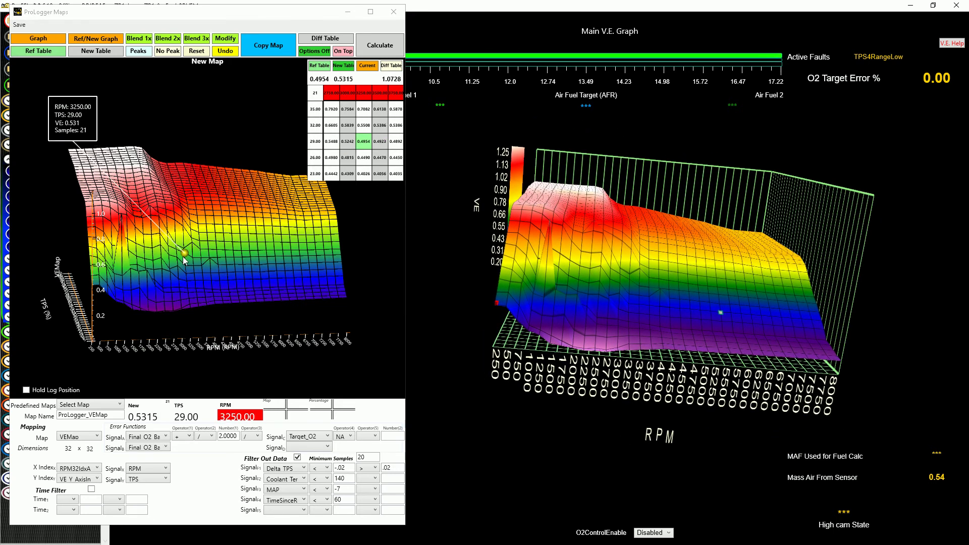
left_click(86, 38)
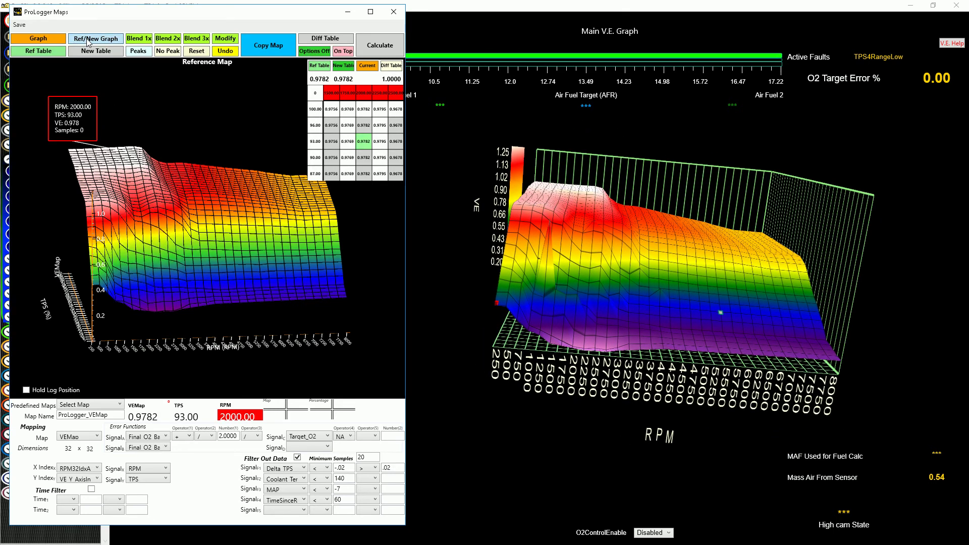
left_click(87, 38)
left_click(86, 39)
left_click(86, 39)
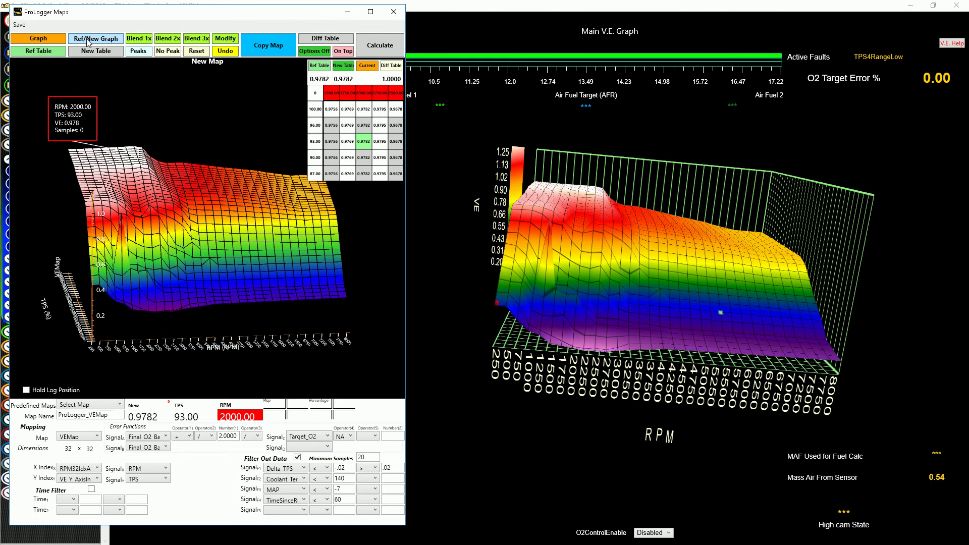
left_click(87, 39)
left_click(86, 38)
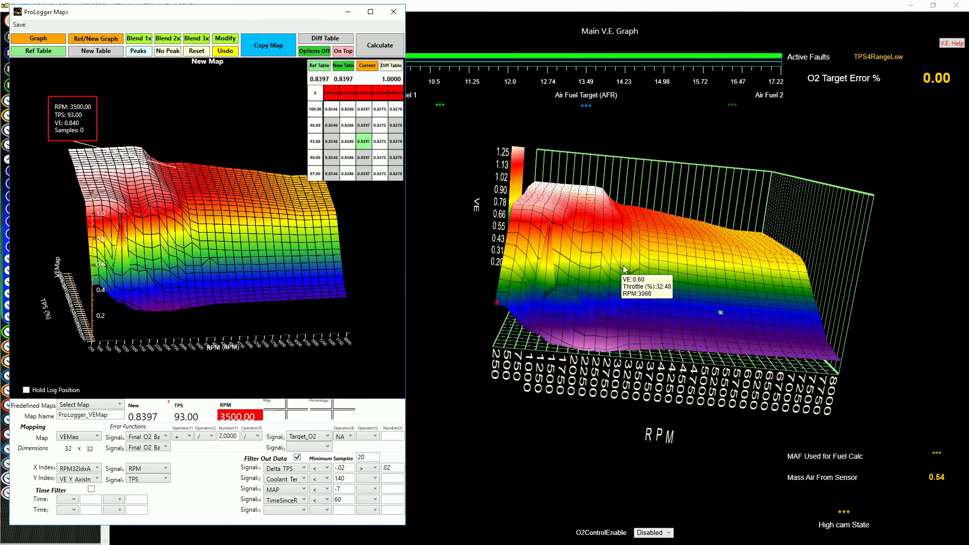
left_click(613, 254)
left_click(612, 251)
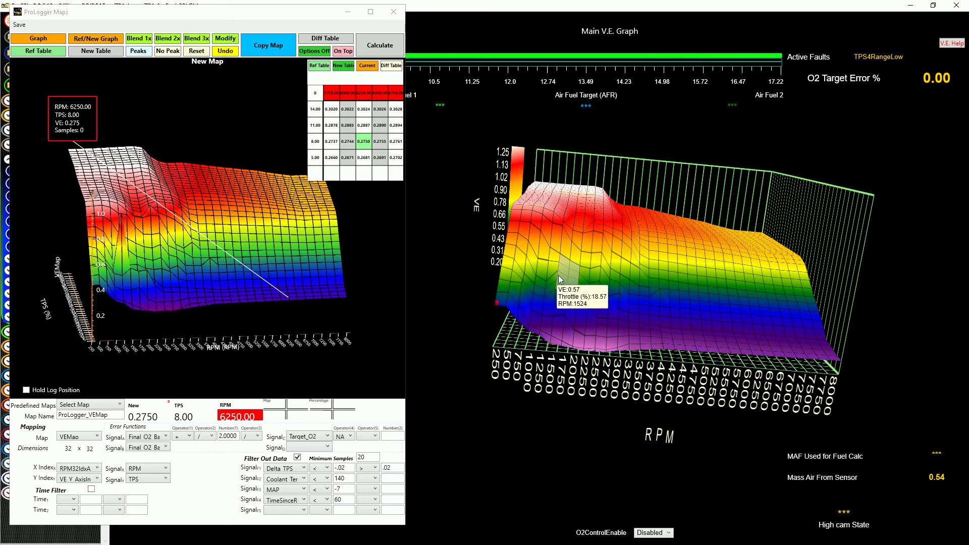
Smooth the new VE map in ProLogger Maps by applying Blend 3x twice.
left_click(229, 204)
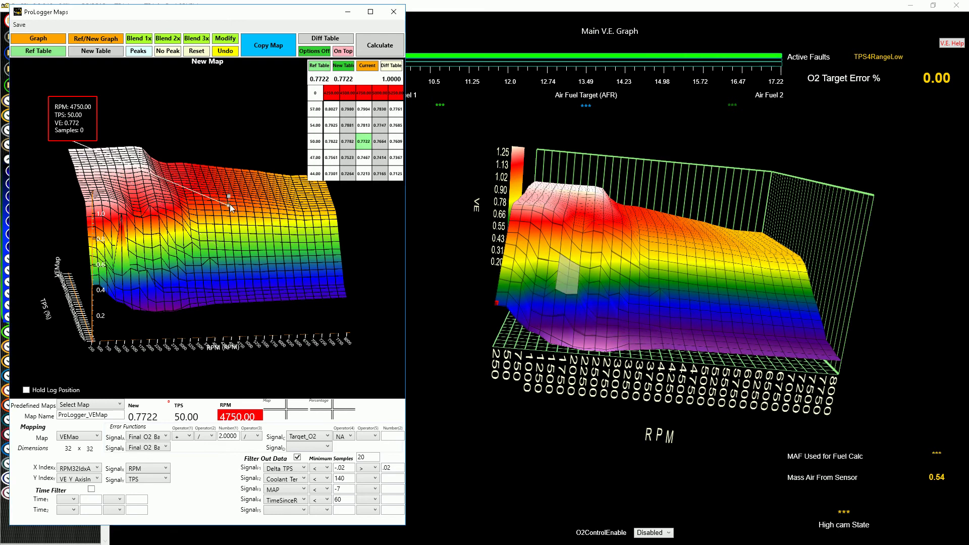
left_click(195, 39)
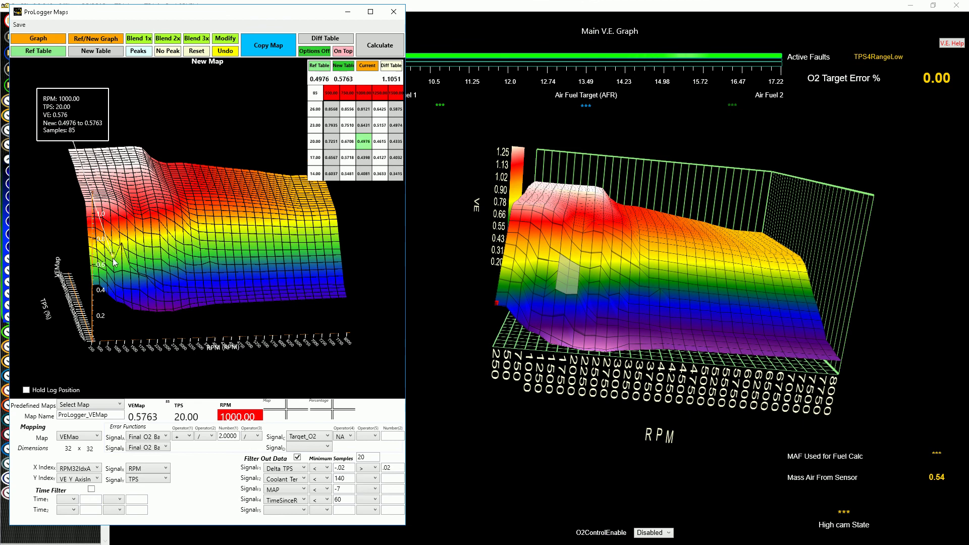
left_click(205, 41)
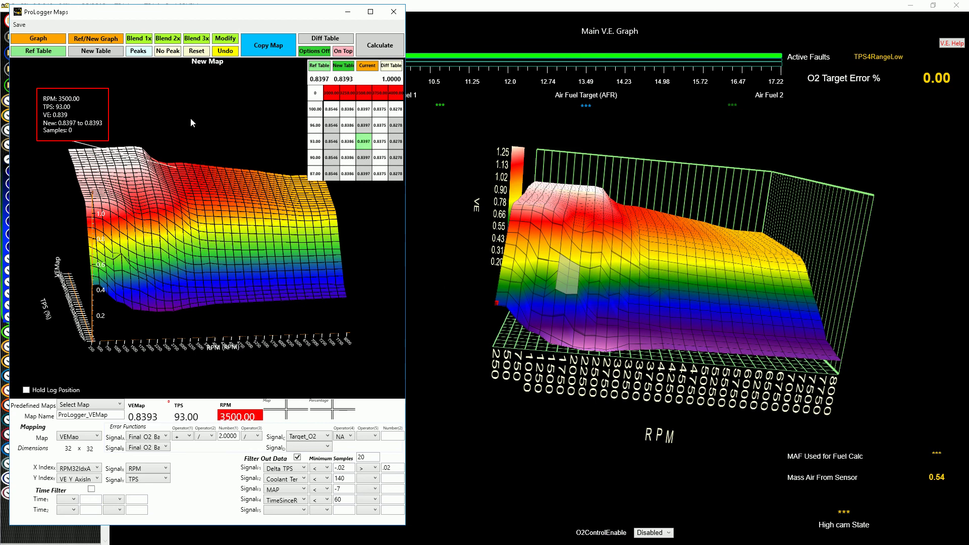
Copy the blended new map to the clipboard and paste it over the Main V.E. Graph surface in ProEFI.
left_click(259, 53)
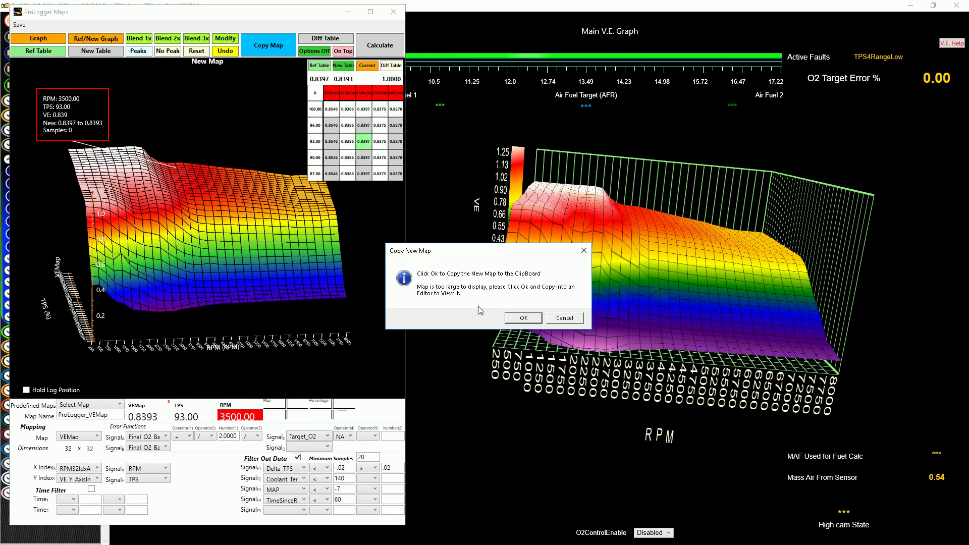
left_click(516, 319)
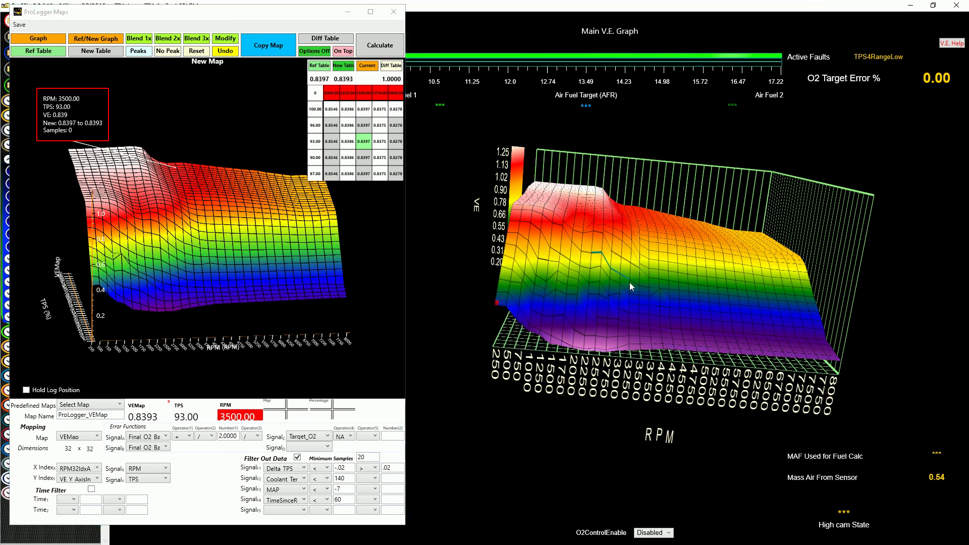
mouse_move(624, 289)
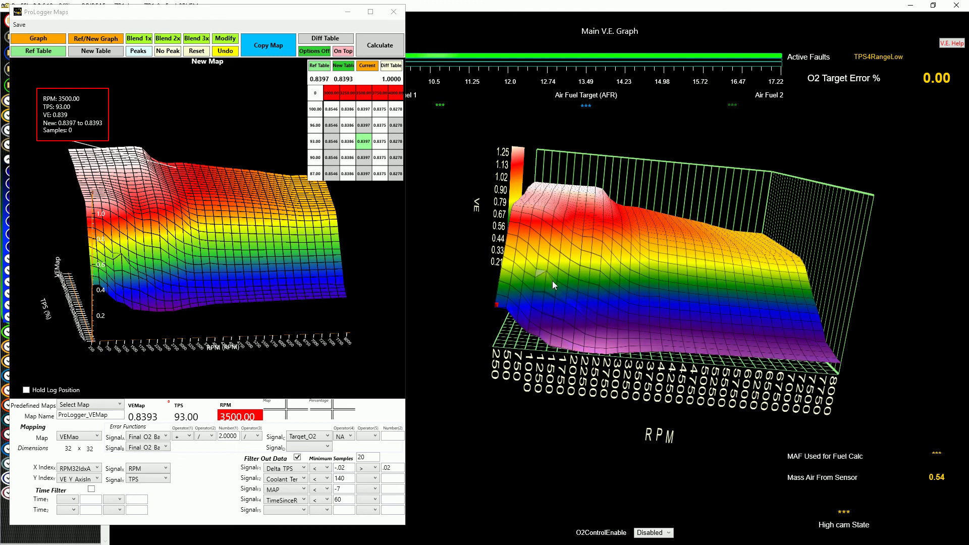
mouse_move(553, 293)
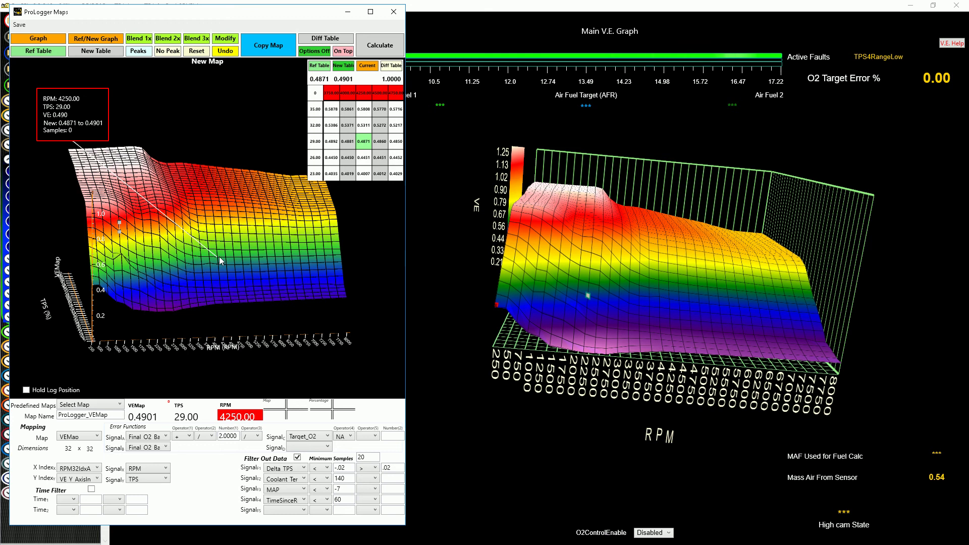
Minimize ProLogger Maps and ProEFI, and move the log cursor in ProLogger to about 05:08.
left_click(351, 15)
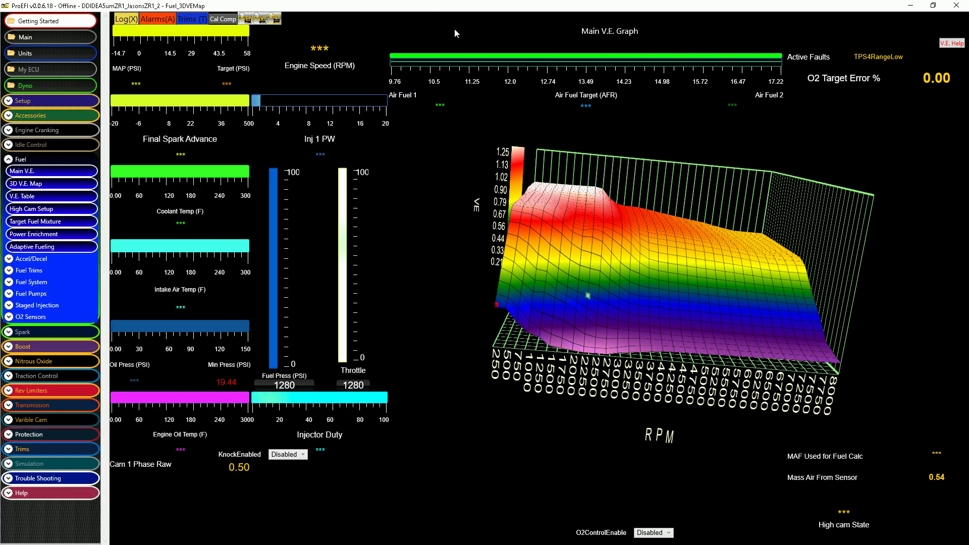
left_click(910, 6)
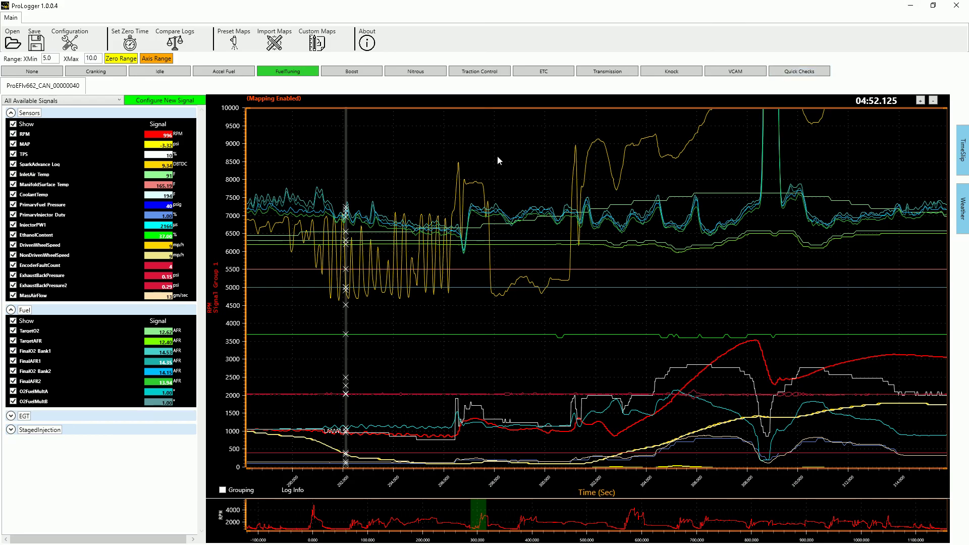
left_click_drag(497, 158, 751, 159)
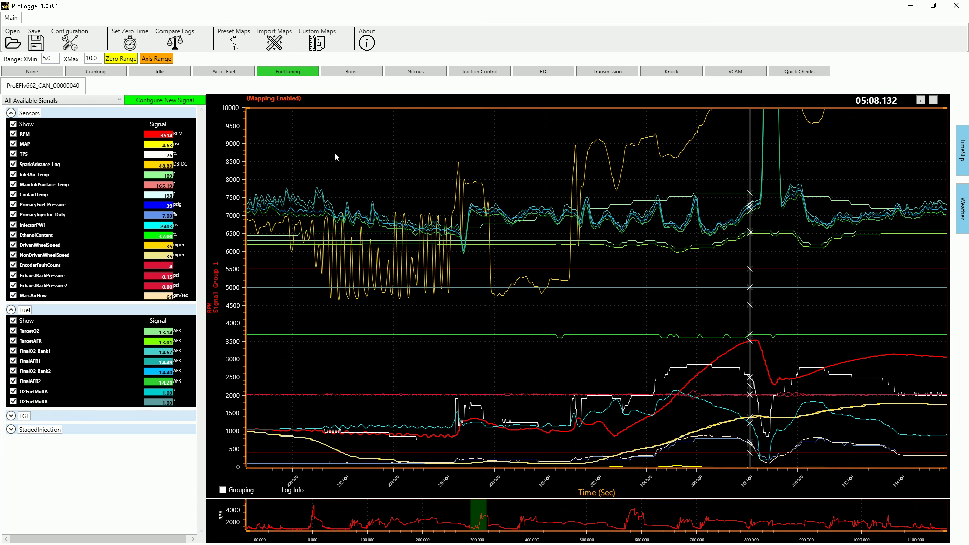